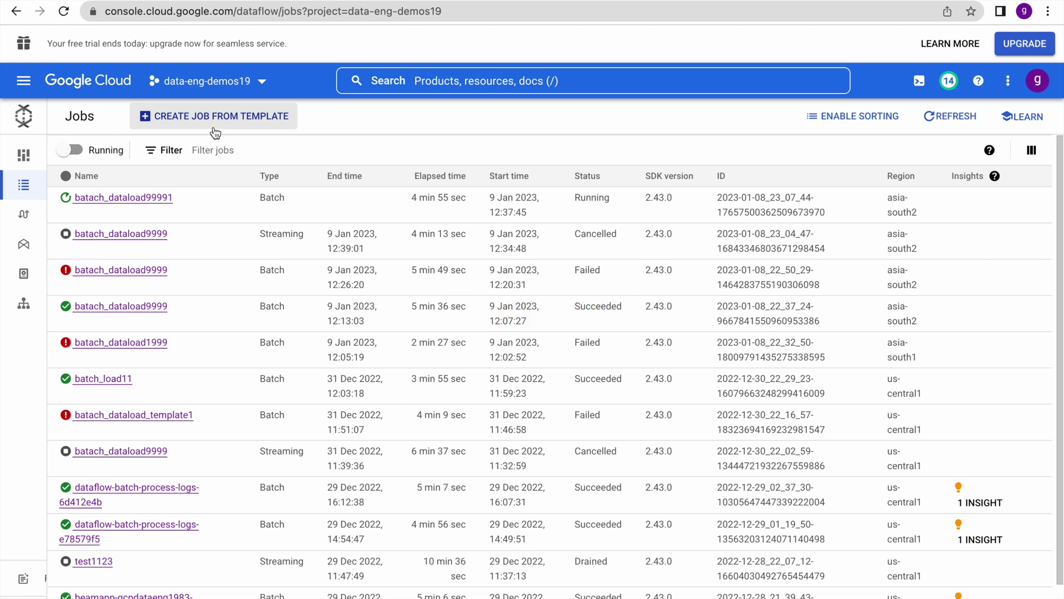
- Start creating a job from a template and name it demo_df_batch_gcs_to_bq
click(201, 121)
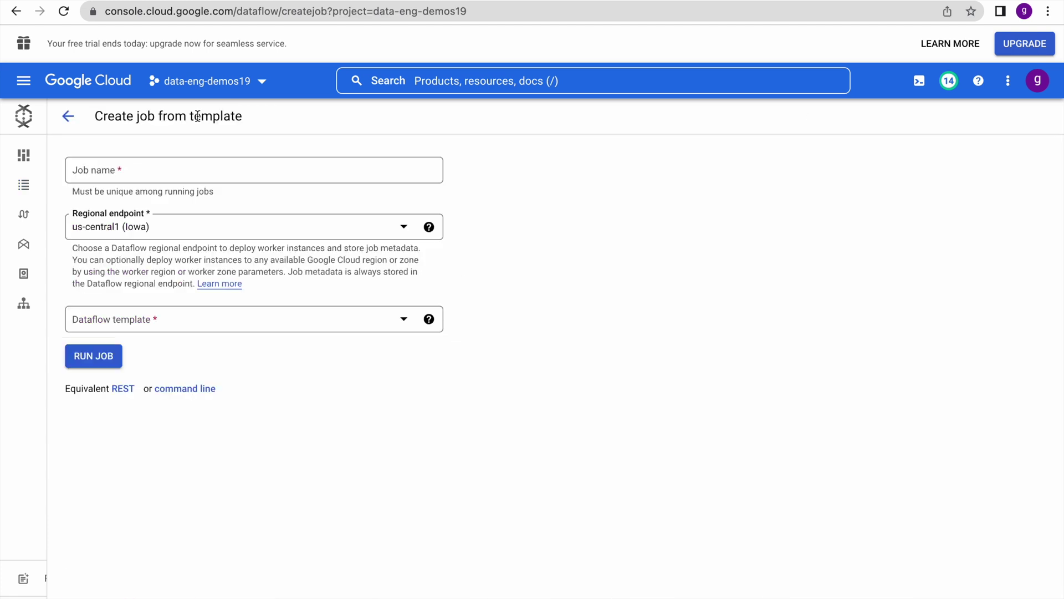
click(157, 176)
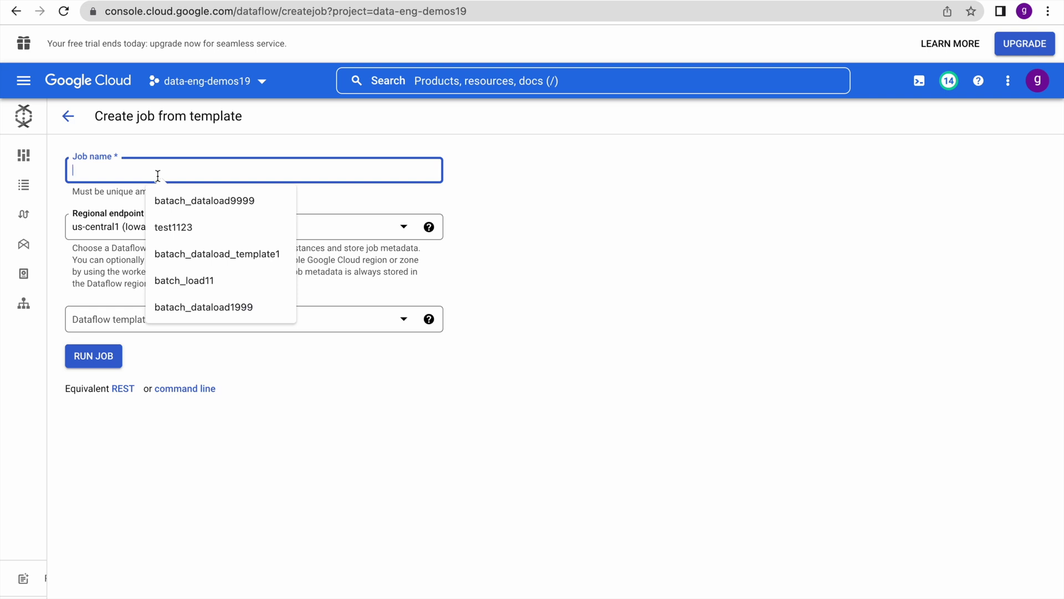
text(demo_)
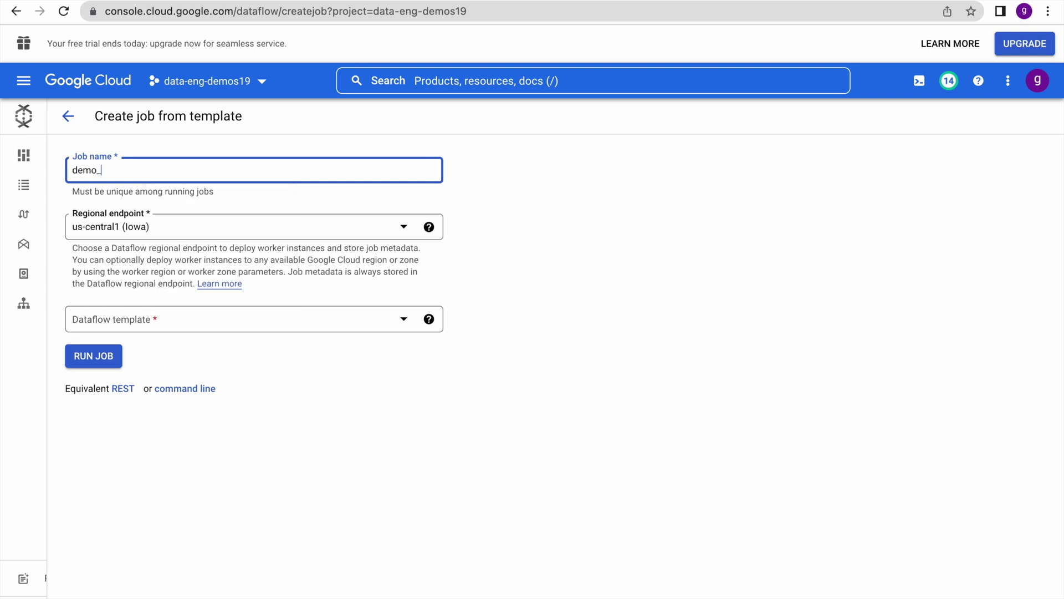
text(df_batch_gcs_to_bq)
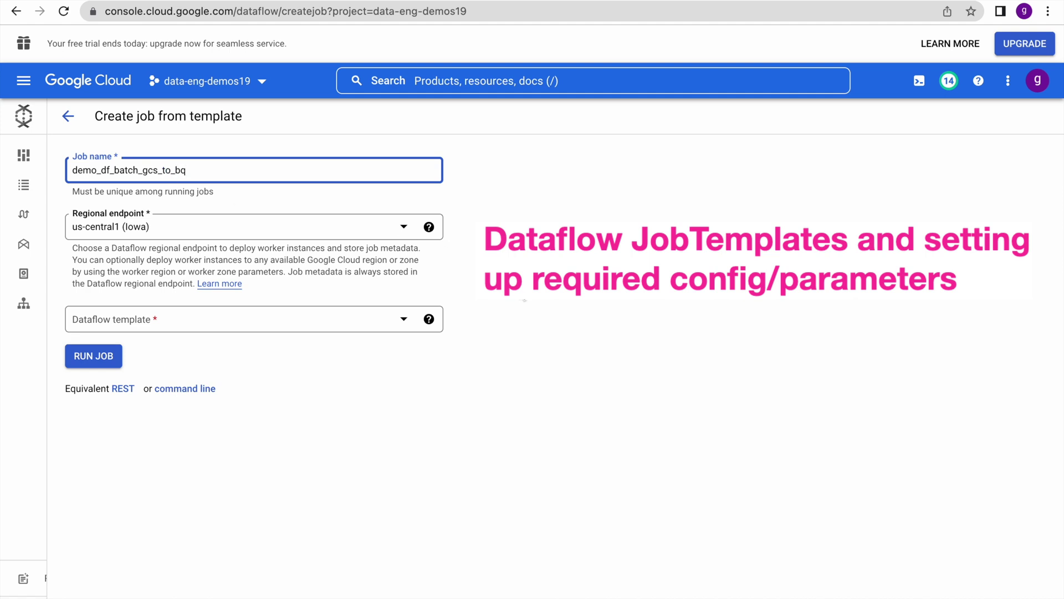
click(594, 308)
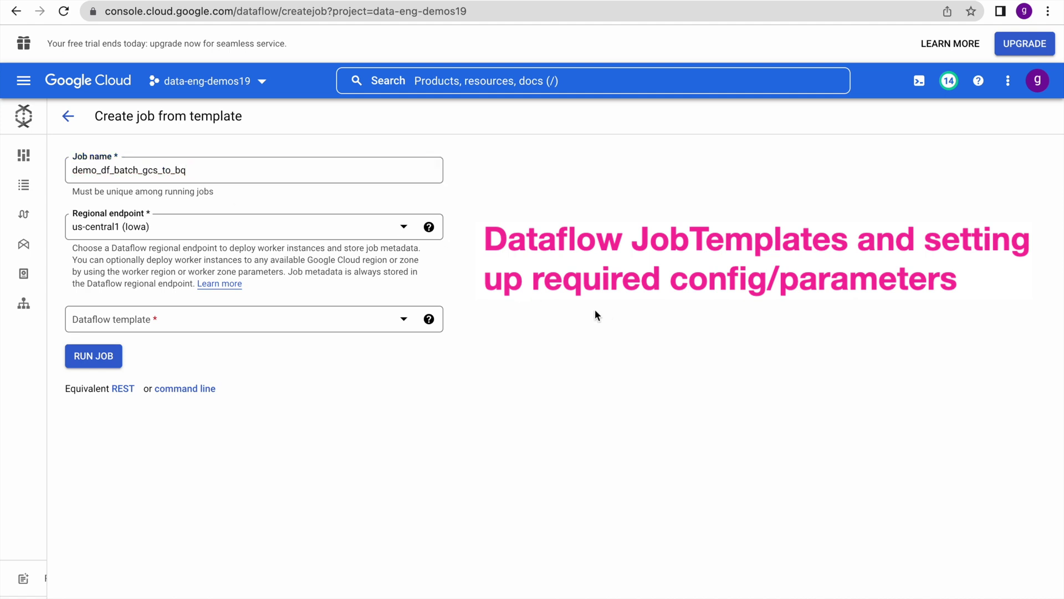
- Set the job's regional endpoint to asia-south2 (Delhi)
click(197, 229)
scroll(236, 312, up, 4)
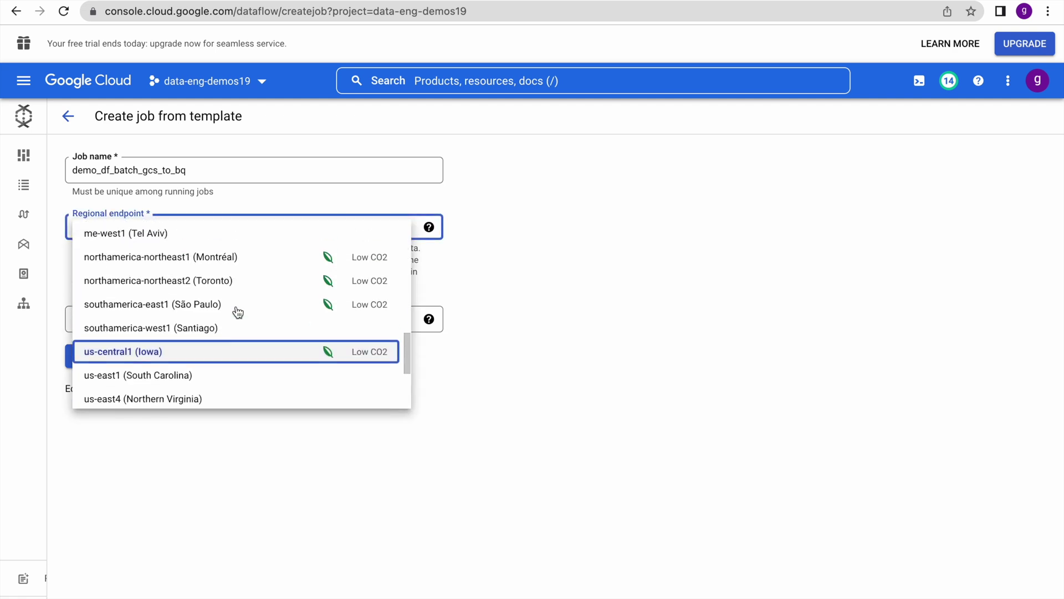
scroll(238, 312, up, 6)
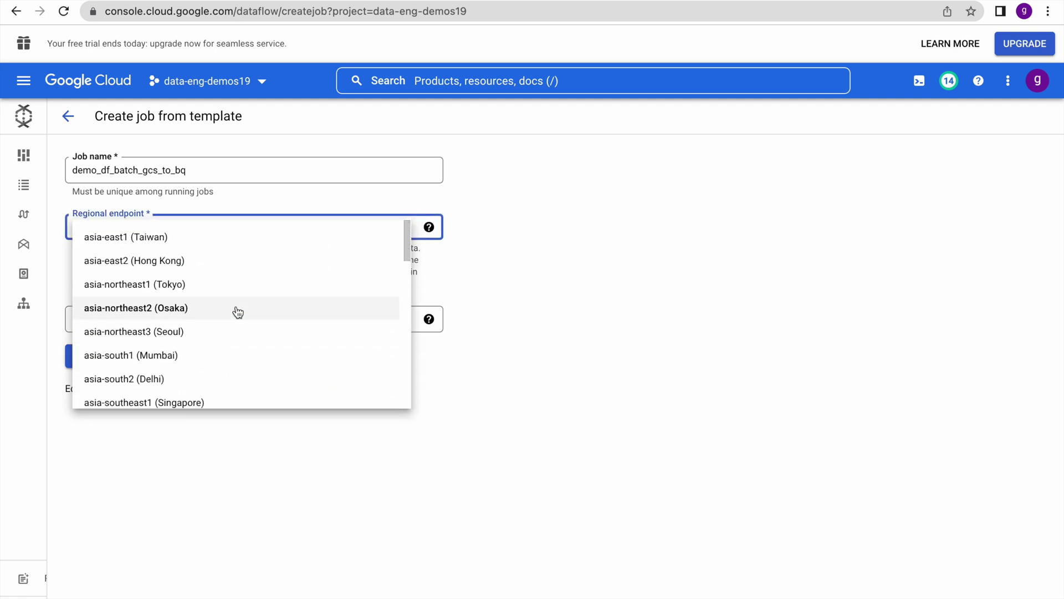
scroll(235, 311, down, 3)
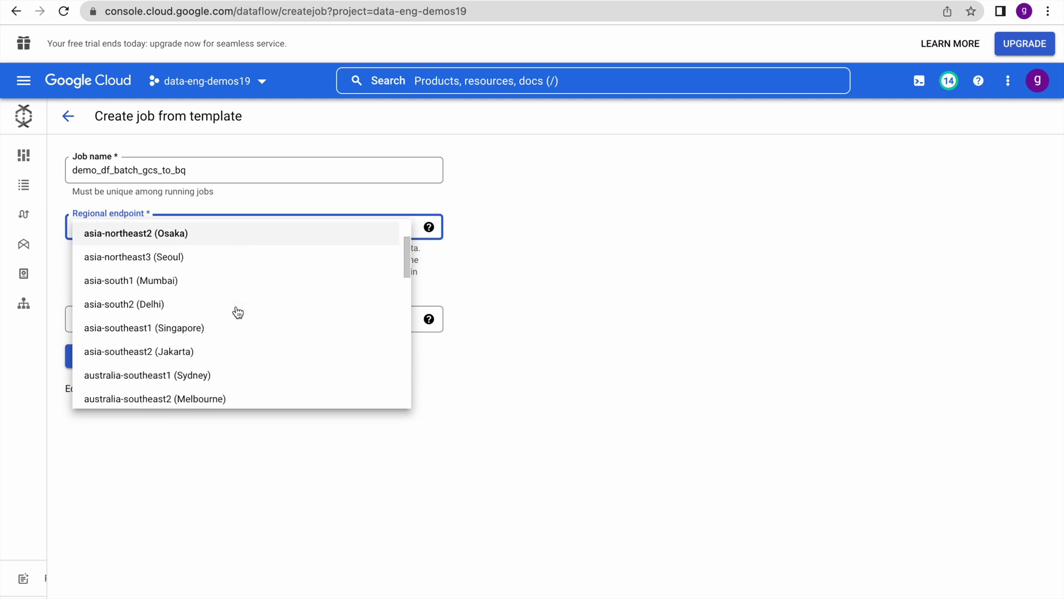
click(161, 306)
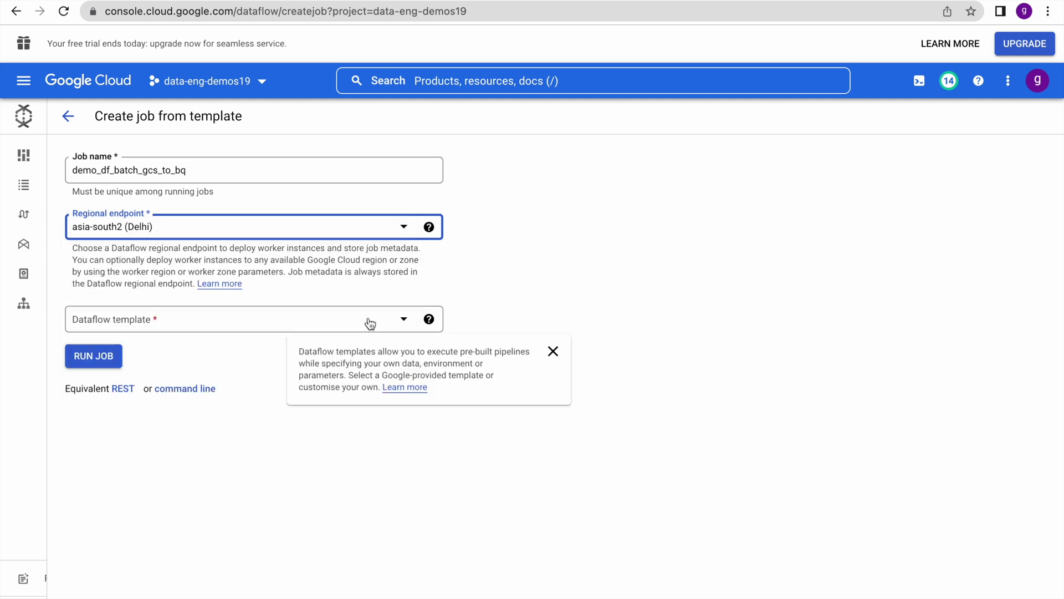
- Choose the batch Dataflow template Text Files on Cloud Storage to BigQuery, listed under Process Data in Bulk
click(271, 324)
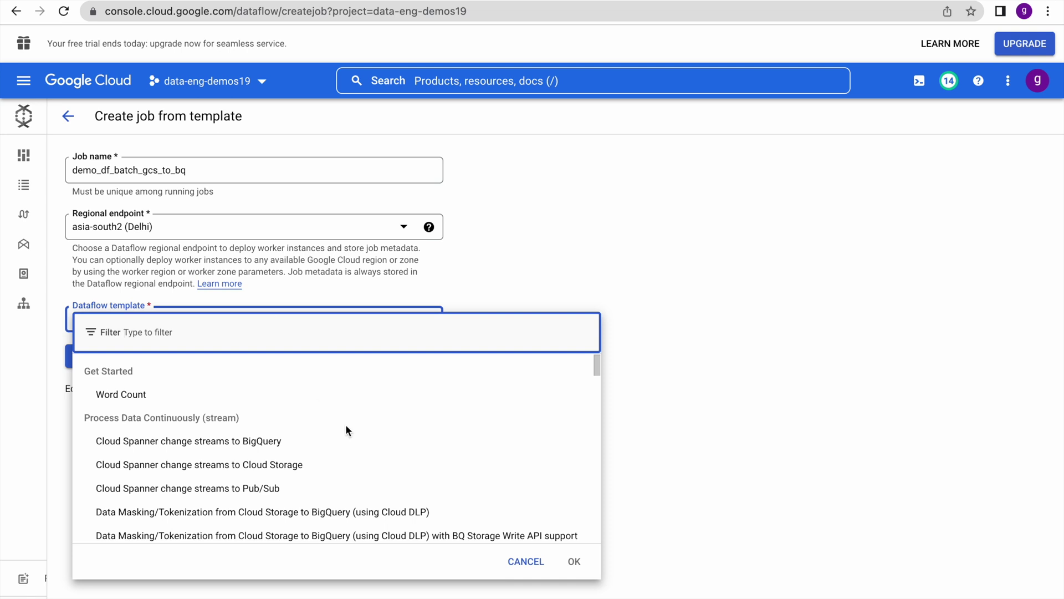
scroll(345, 424, down, 1)
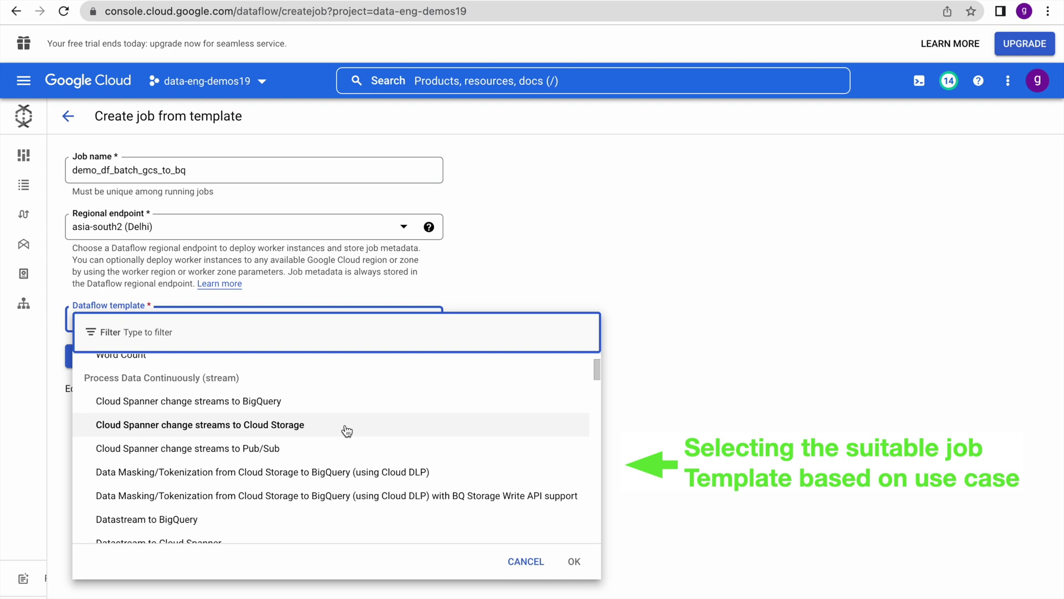
scroll(347, 430, up, 1)
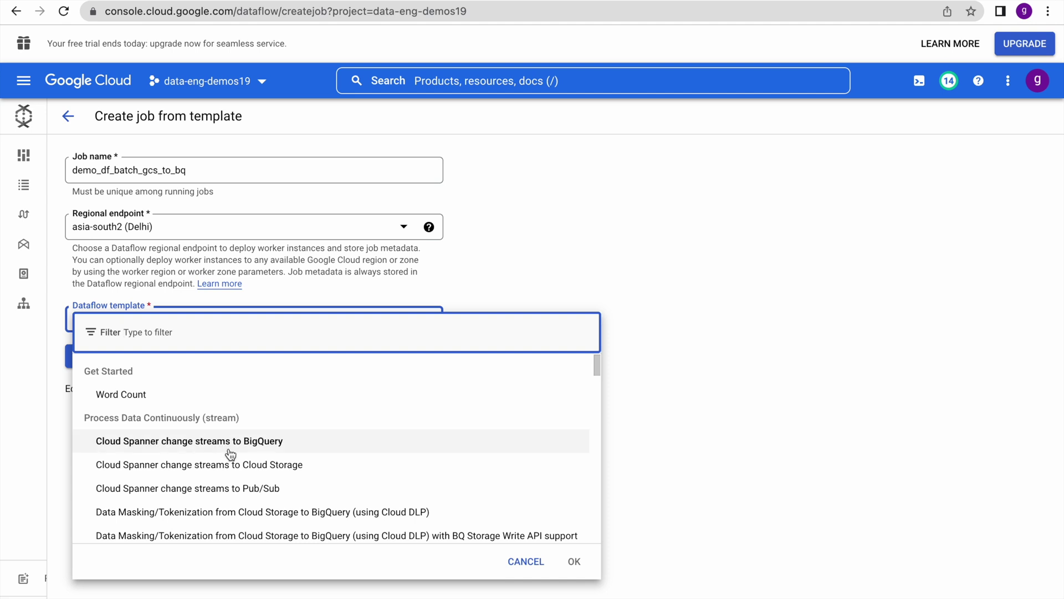
scroll(231, 454, down, 5)
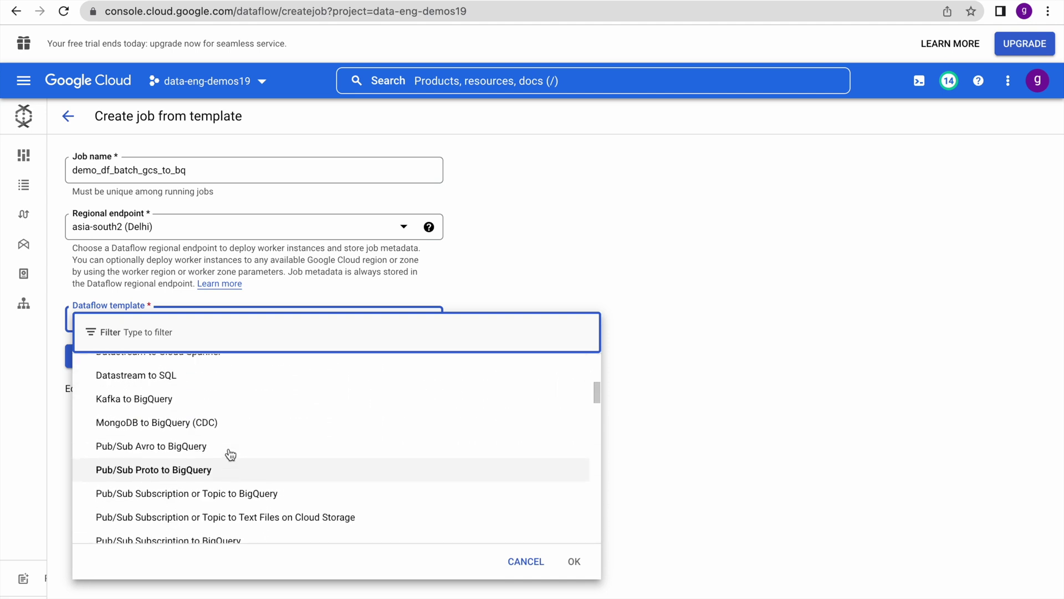
scroll(231, 455, up, 2)
scroll(231, 454, down, 5)
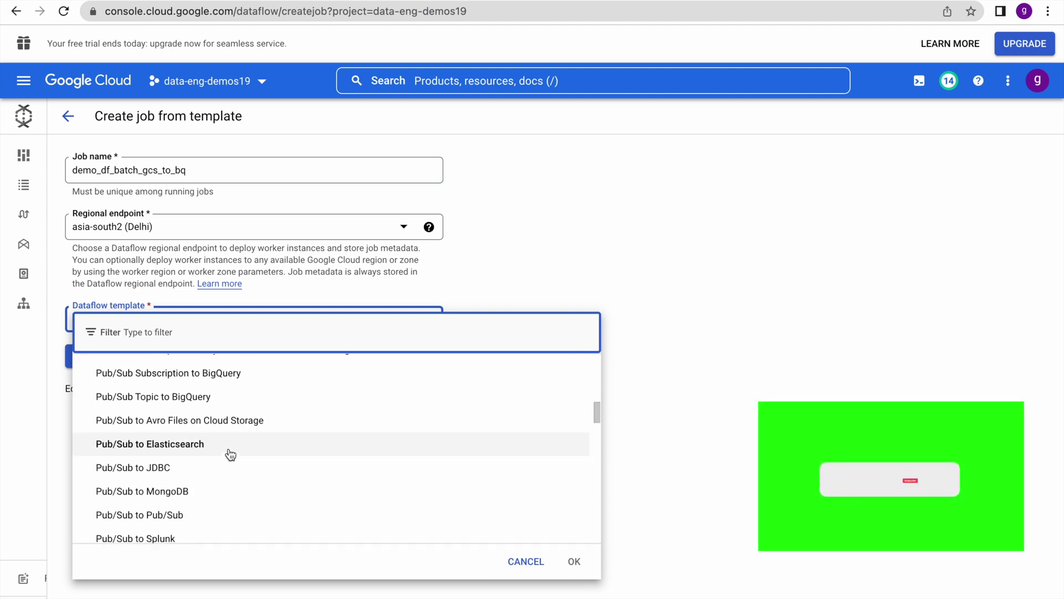
scroll(231, 455, down, 5)
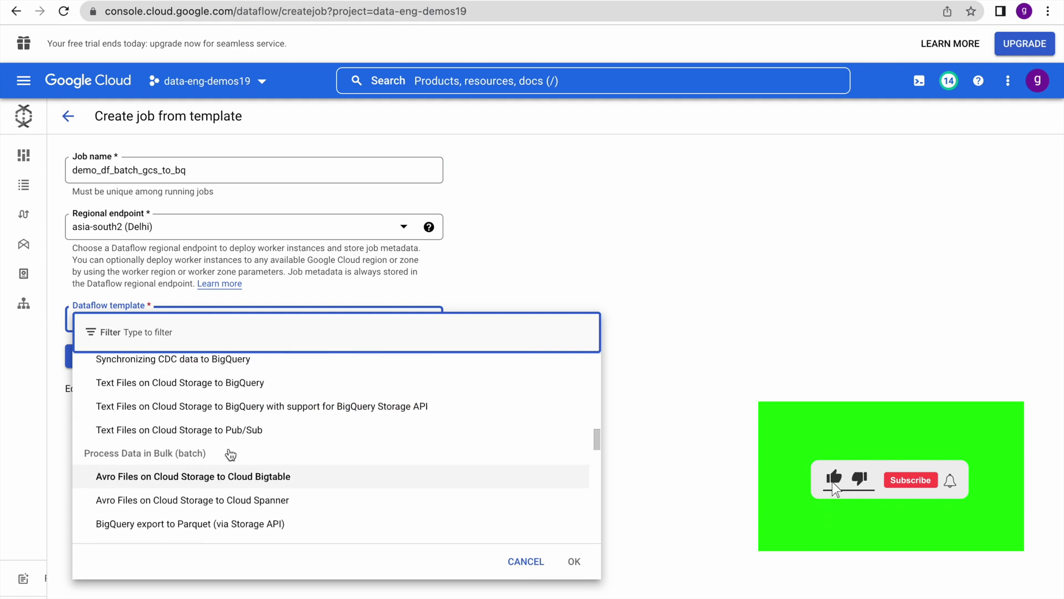
scroll(231, 454, up, 1)
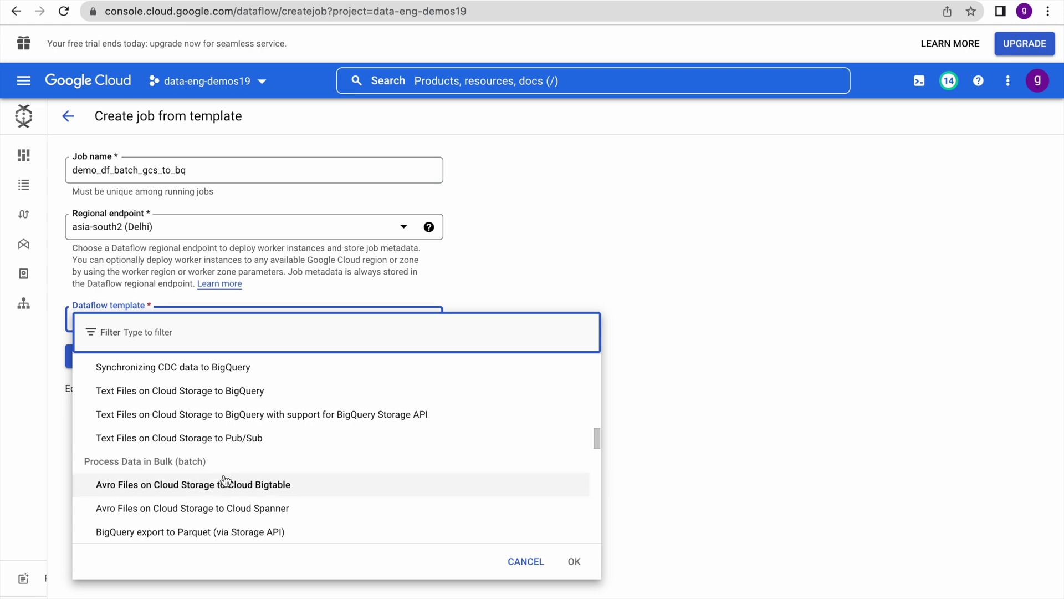
scroll(225, 481, down, 1)
scroll(225, 480, down, 5)
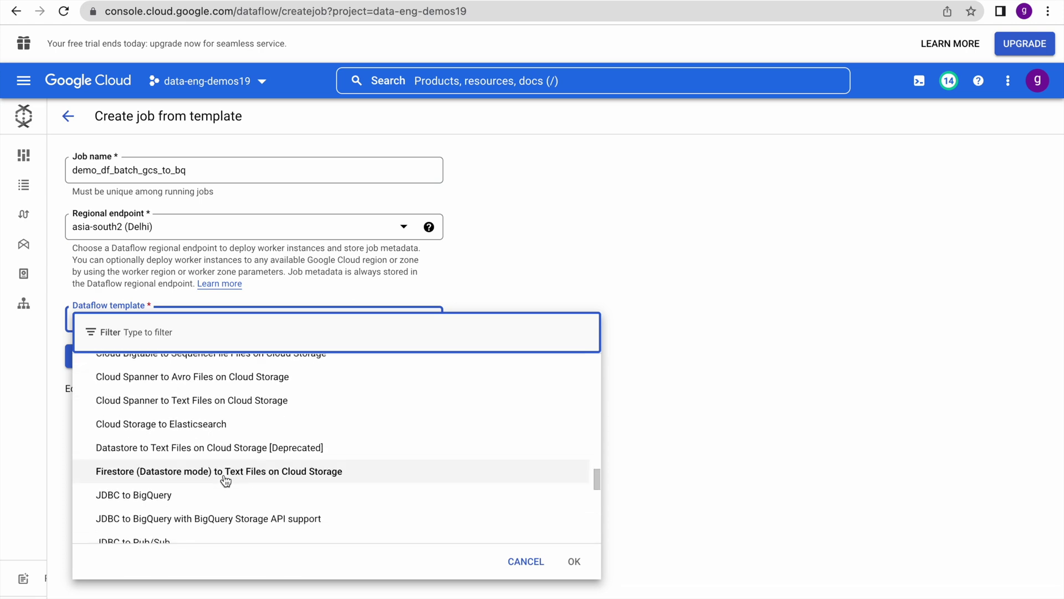
scroll(226, 478, down, 3)
scroll(225, 478, up, 1)
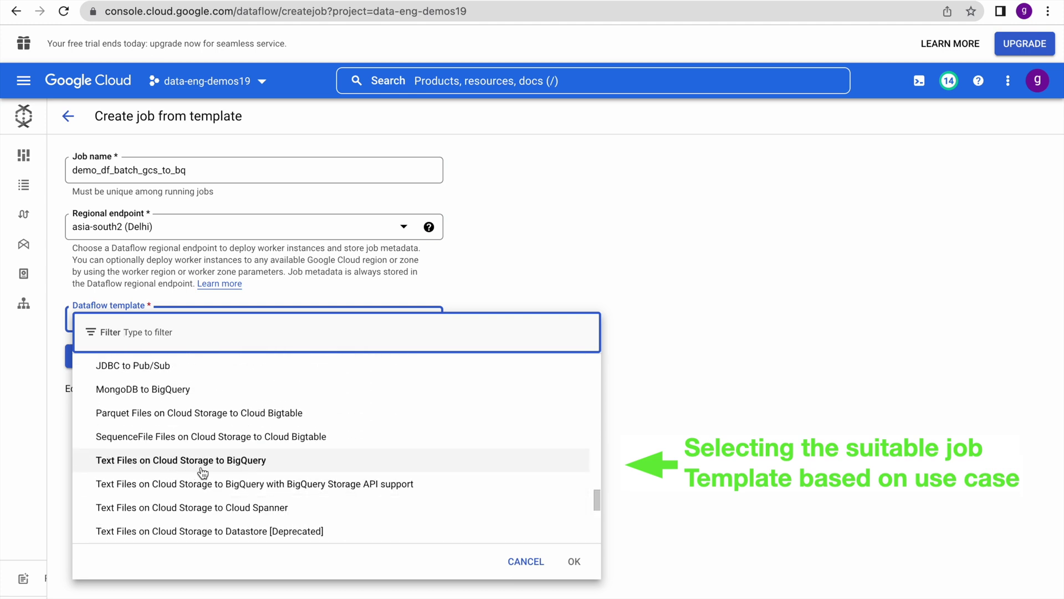
click(169, 461)
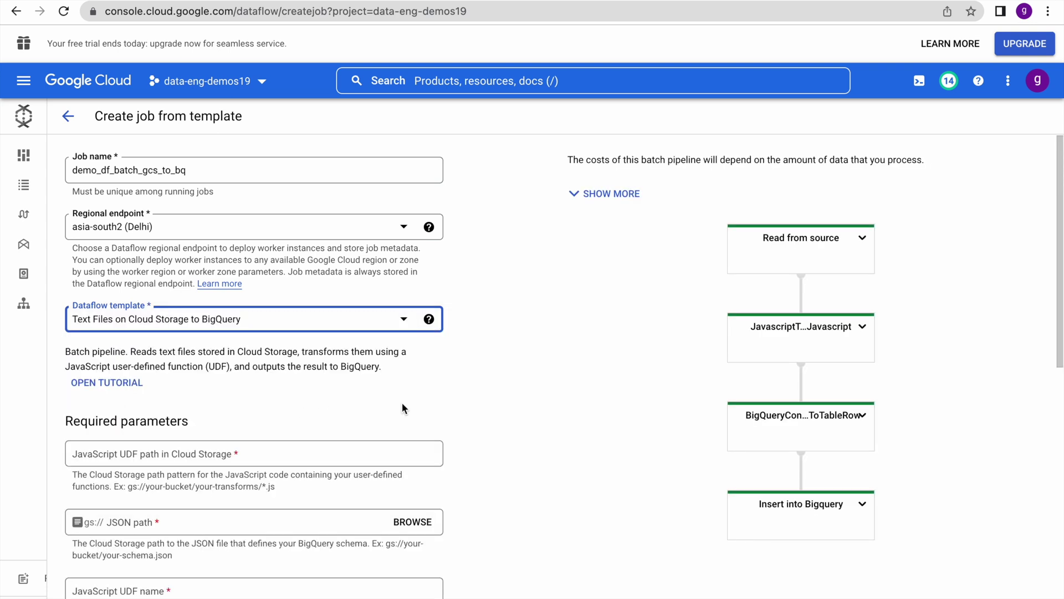
- Review the template's required parameters, including the UDF path, JSON path, output table, input path and temporary locations
scroll(401, 403, down, 2)
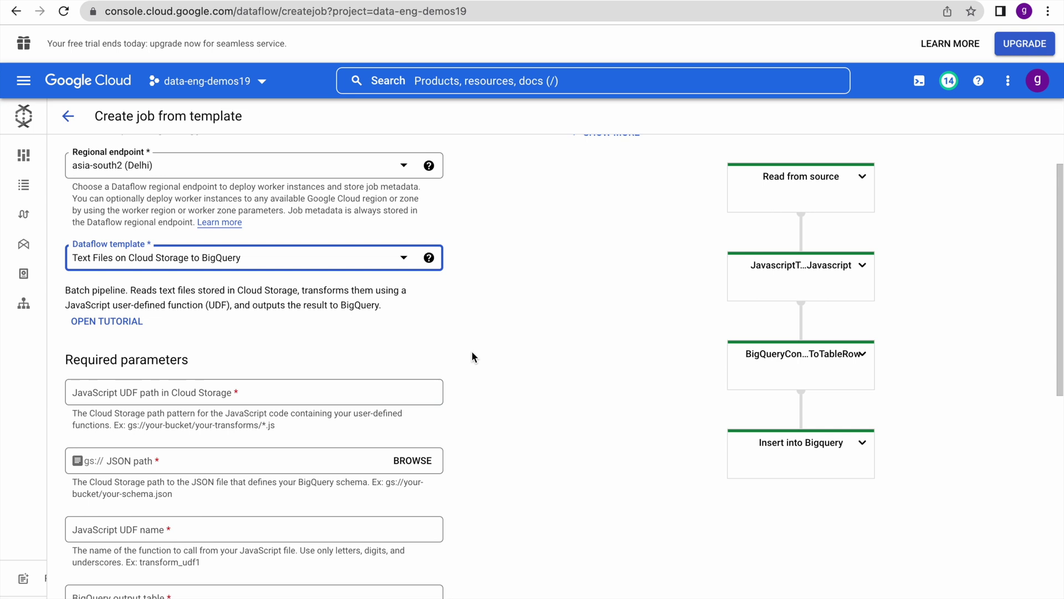
scroll(472, 356, down, 4)
scroll(473, 357, down, 2)
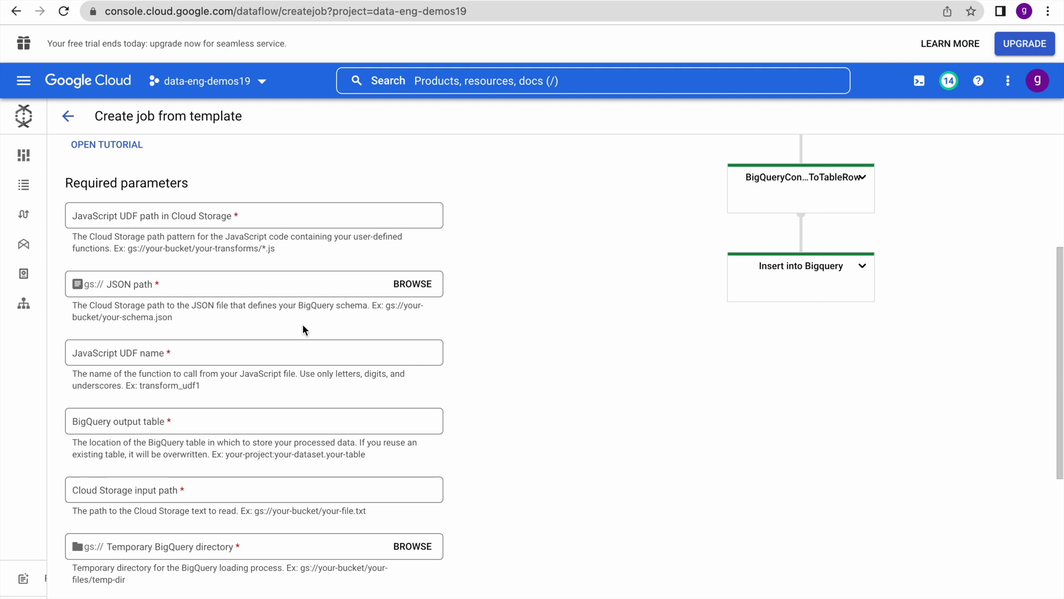
scroll(302, 327, down, 1)
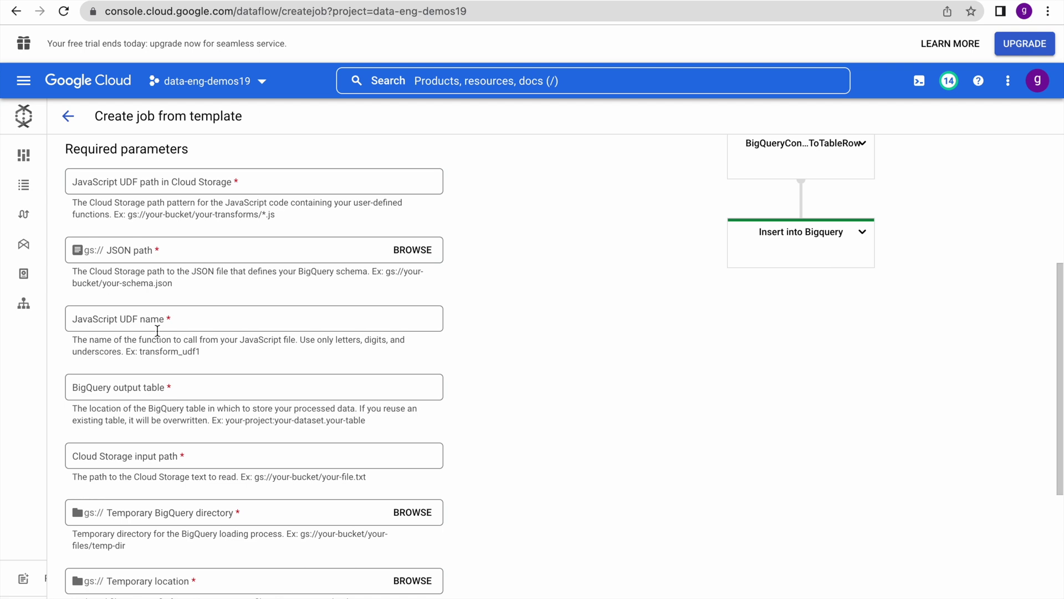
scroll(157, 330, up, 2)
scroll(158, 330, down, 1)
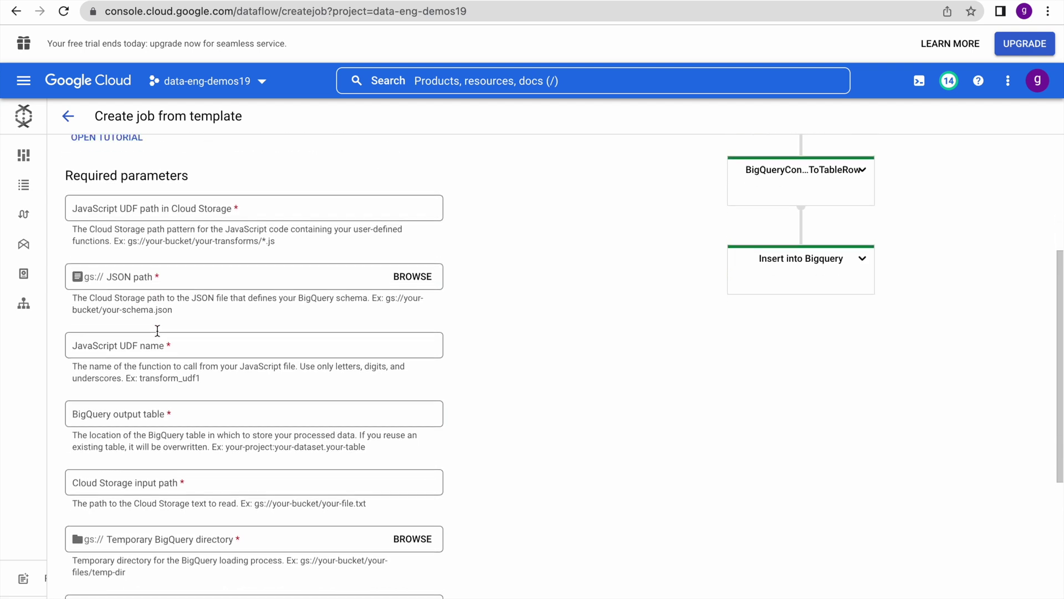
scroll(157, 330, up, 2)
scroll(341, 298, up, 3)
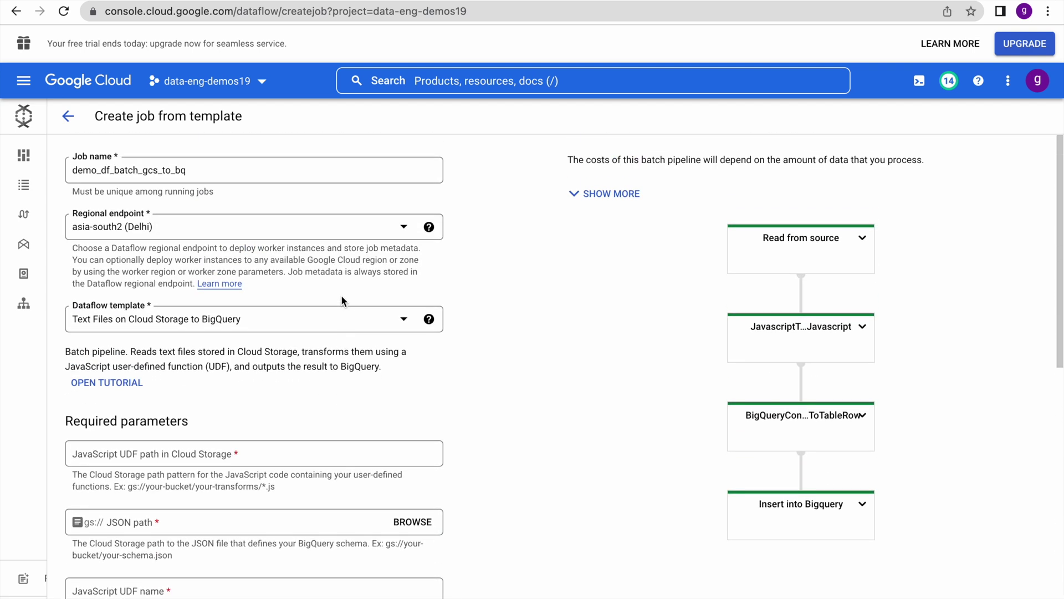
scroll(342, 298, down, 5)
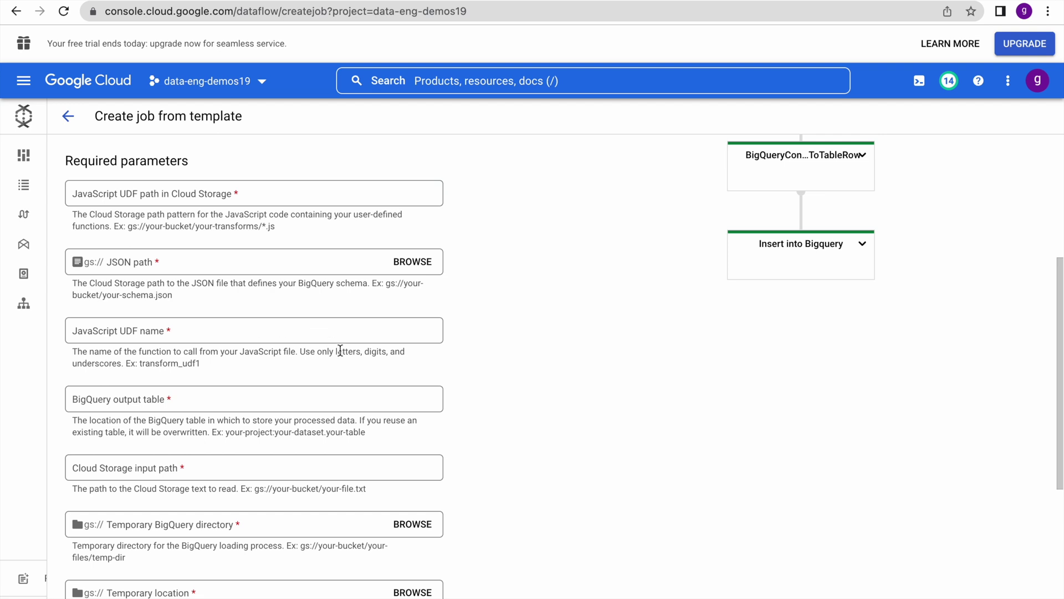
scroll(356, 389, down, 1)
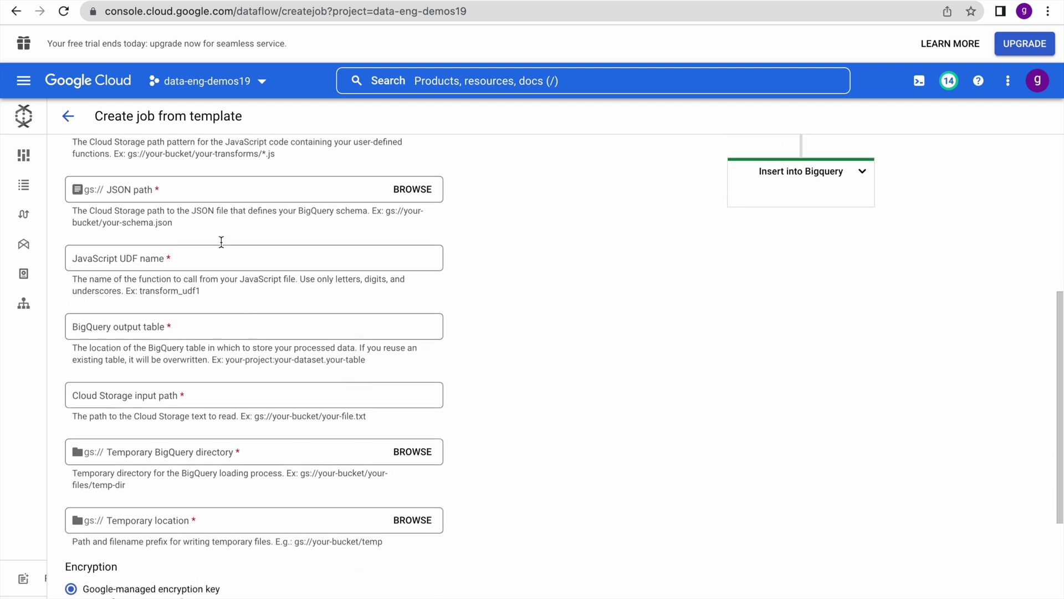
scroll(166, 192, up, 1)
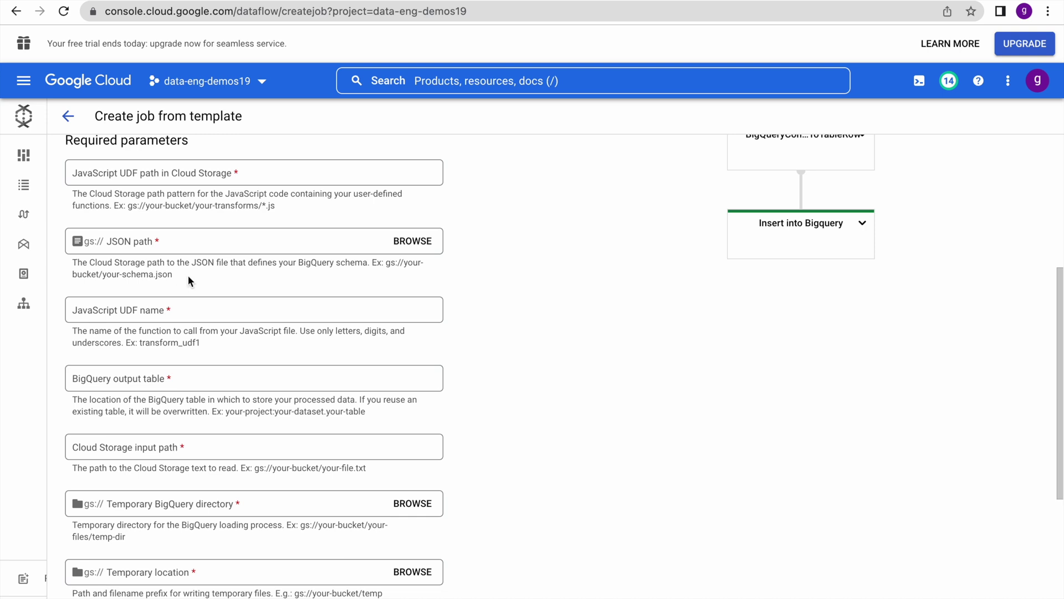
scroll(189, 280, up, 1)
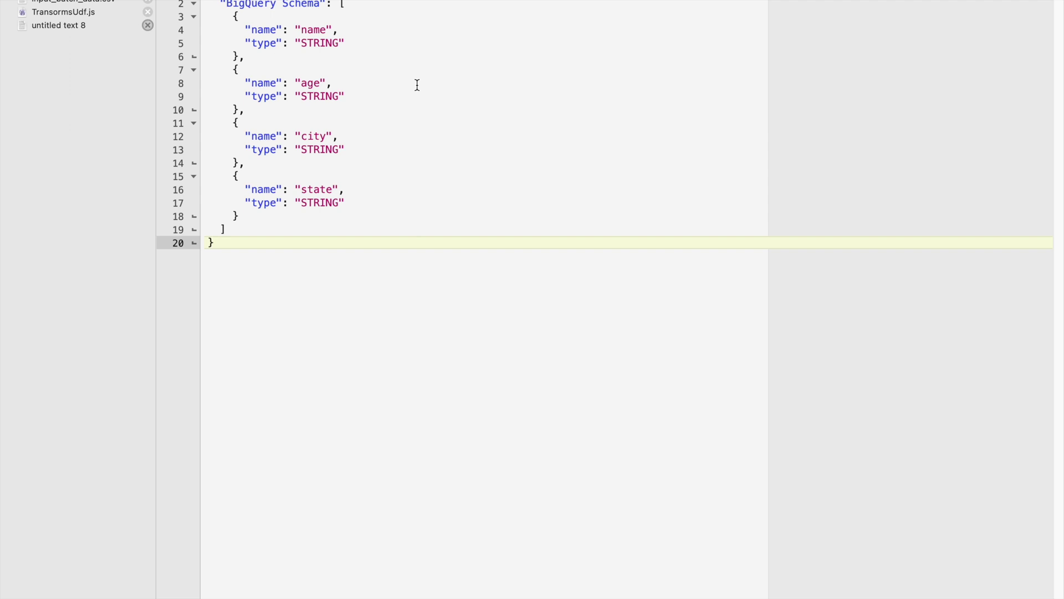
- Examine the BigQuery schema JSON and TransormsUdf.js in the text editor, then return to the job form in the browser
key(super+Tab)
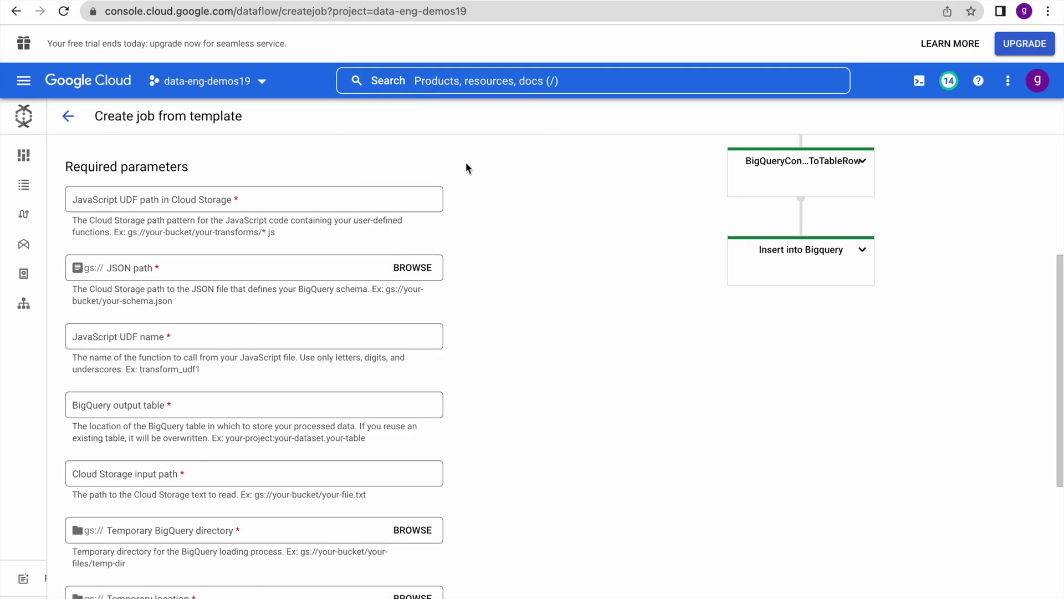
click(441, 4)
key(super+Tab)
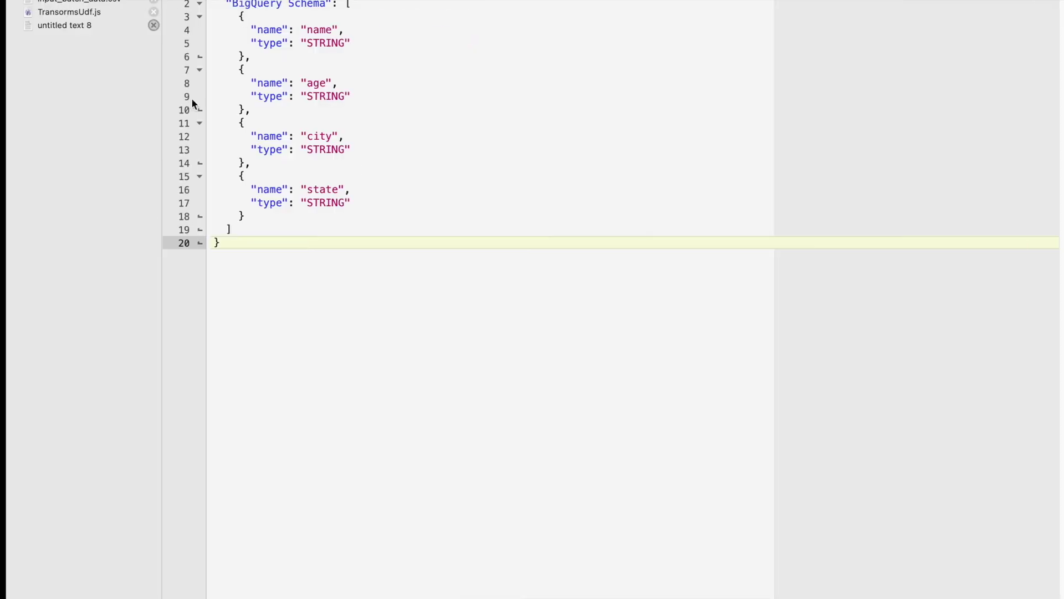
click(83, 13)
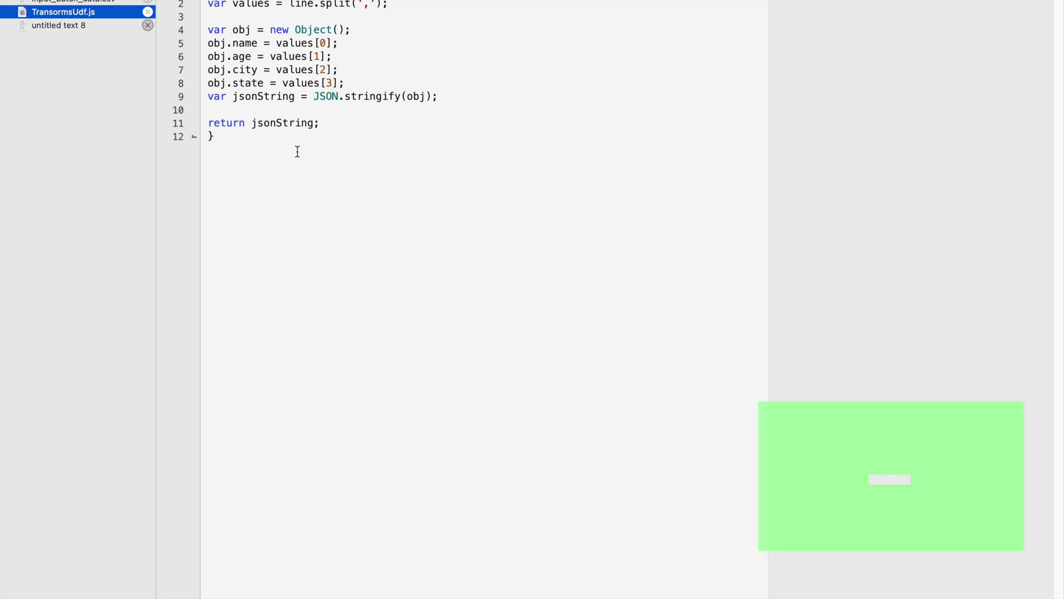
key(super+Tab)
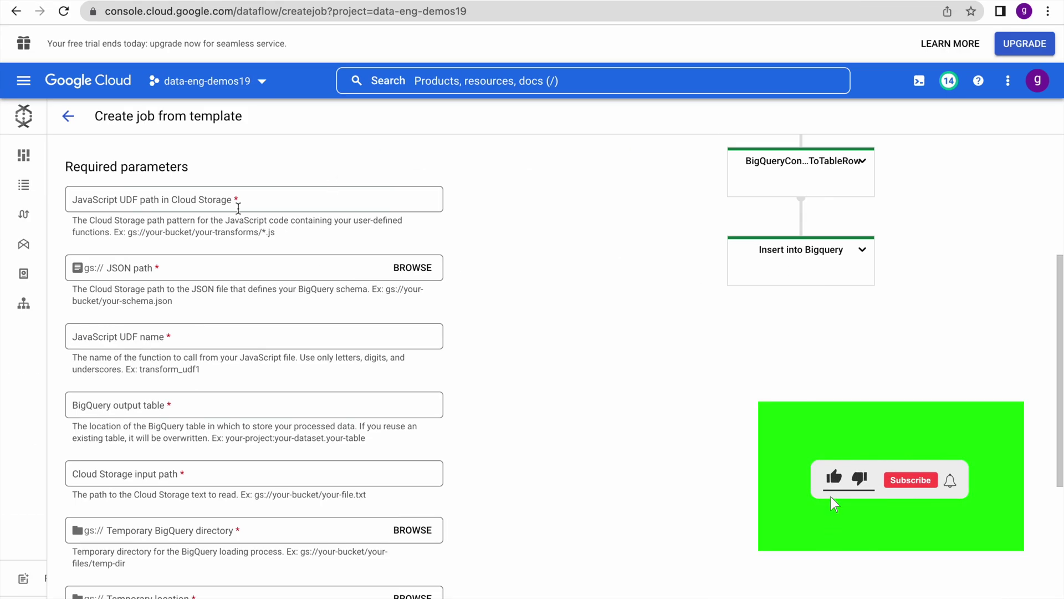
- Look up the paths in untitled text 8 in the text editor and set the JavaScript UDF path to gs://data_eng_demos/scripts/TransormsUdf.js
key(super+Tab)
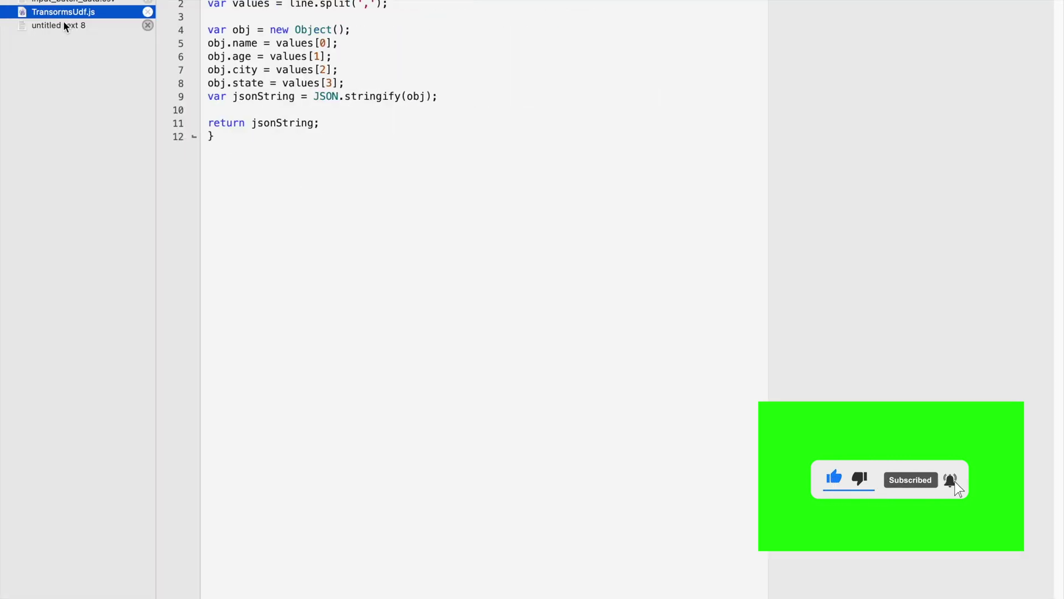
click(65, 26)
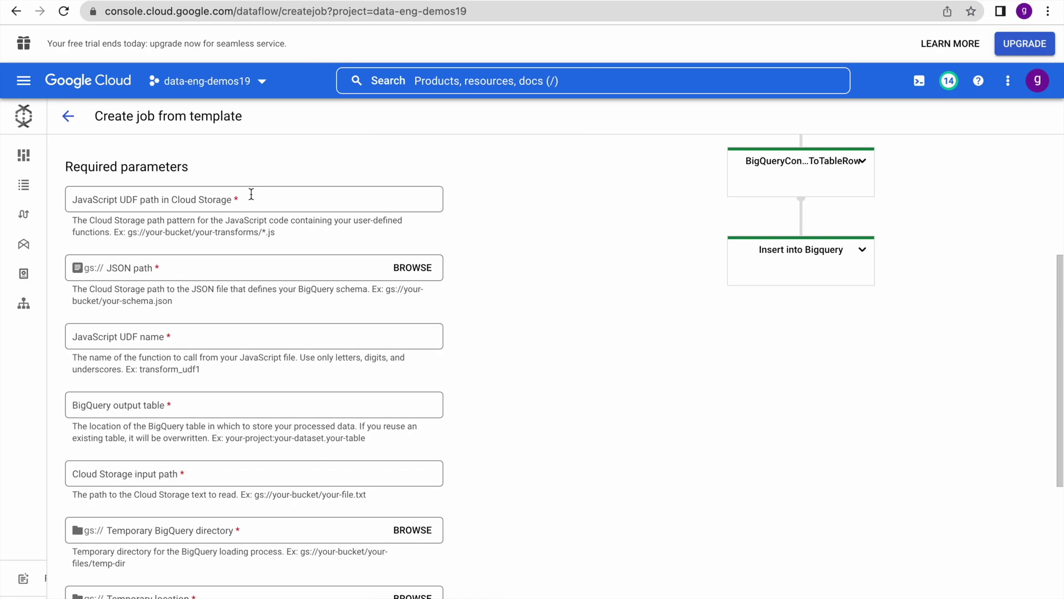
click(218, 205)
text(gs://data_eng_demos/scripts/TransormsUdf.js)
click(568, 330)
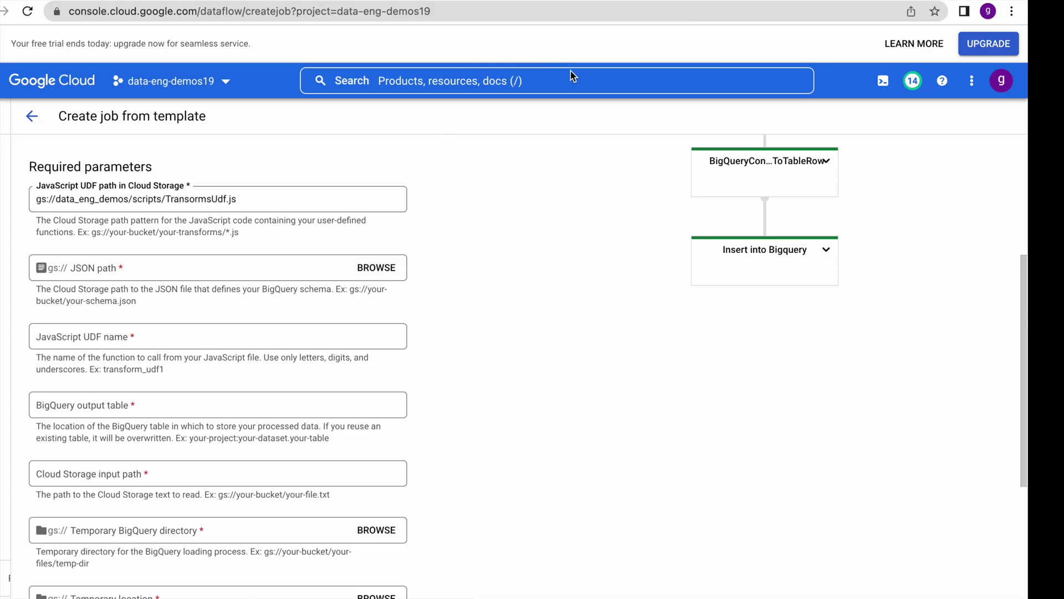
- Set the JSON path to bigquery_schema.json in the scripts folder of the data_eng_demos bucket
click(377, 267)
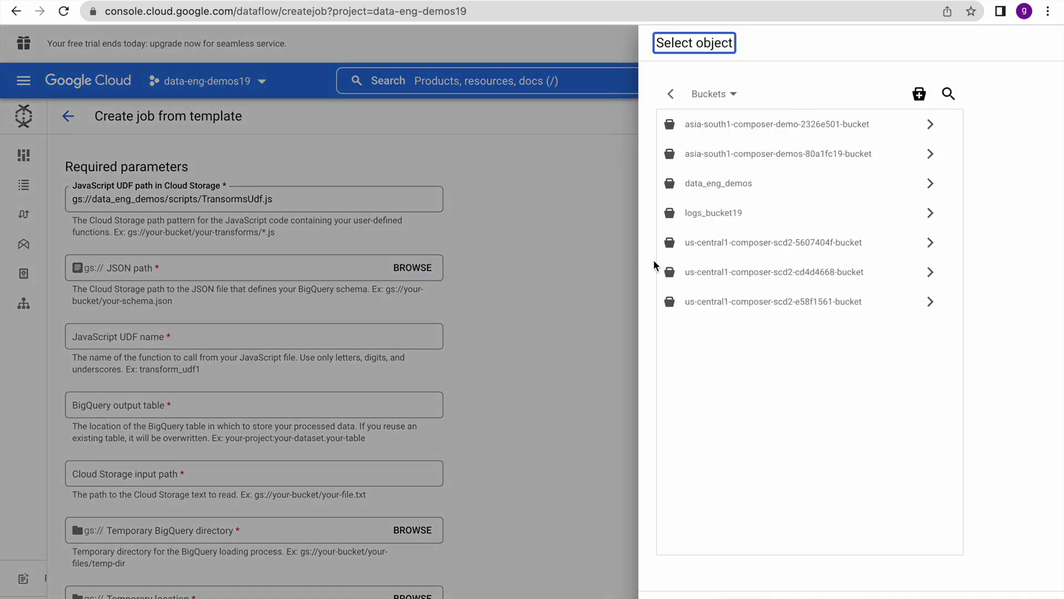
click(720, 185)
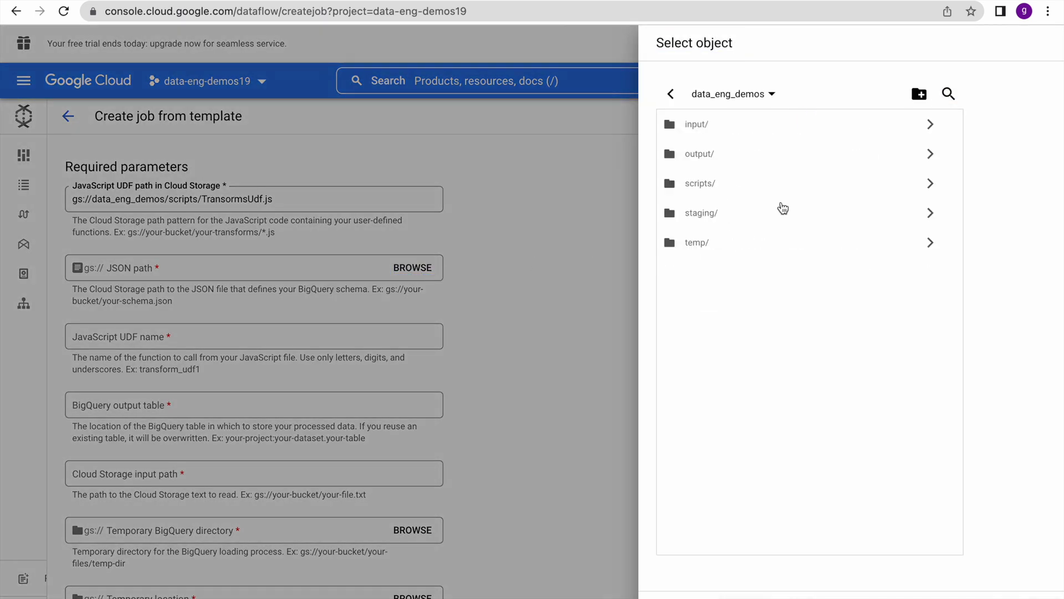
click(707, 184)
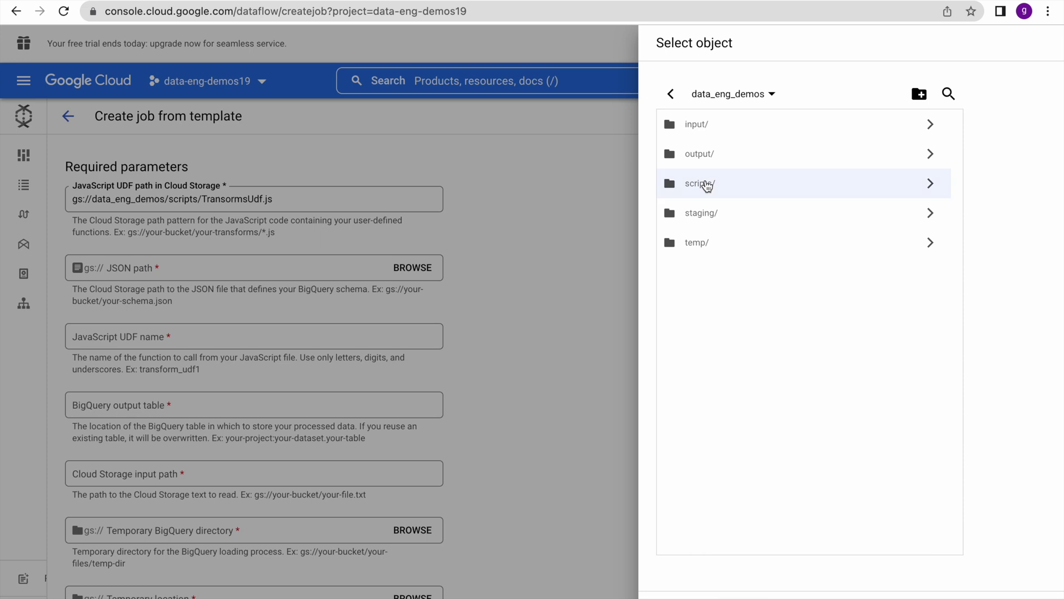
click(743, 158)
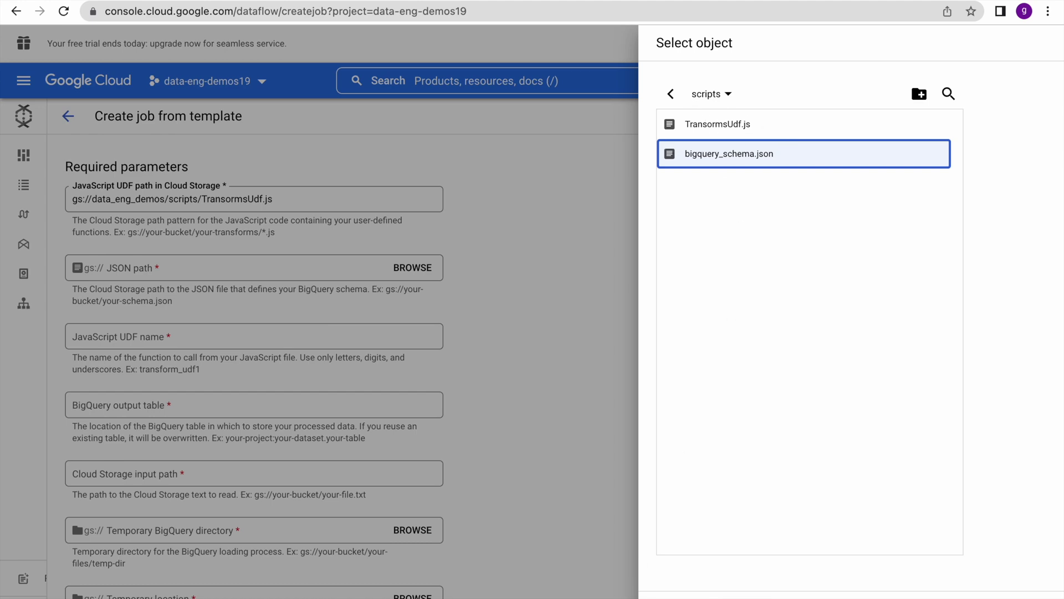
click(679, 598)
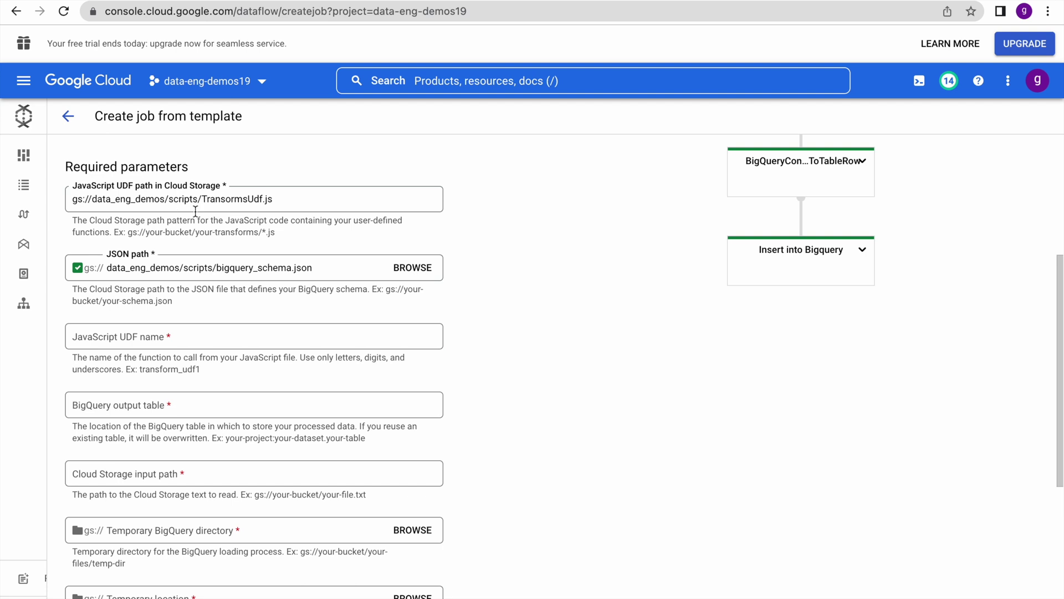
- Look up the function in TransormsUdf.js in the text editor and set the JavaScript UDF name to transformUDF in the browser form
scroll(247, 306, down, 1)
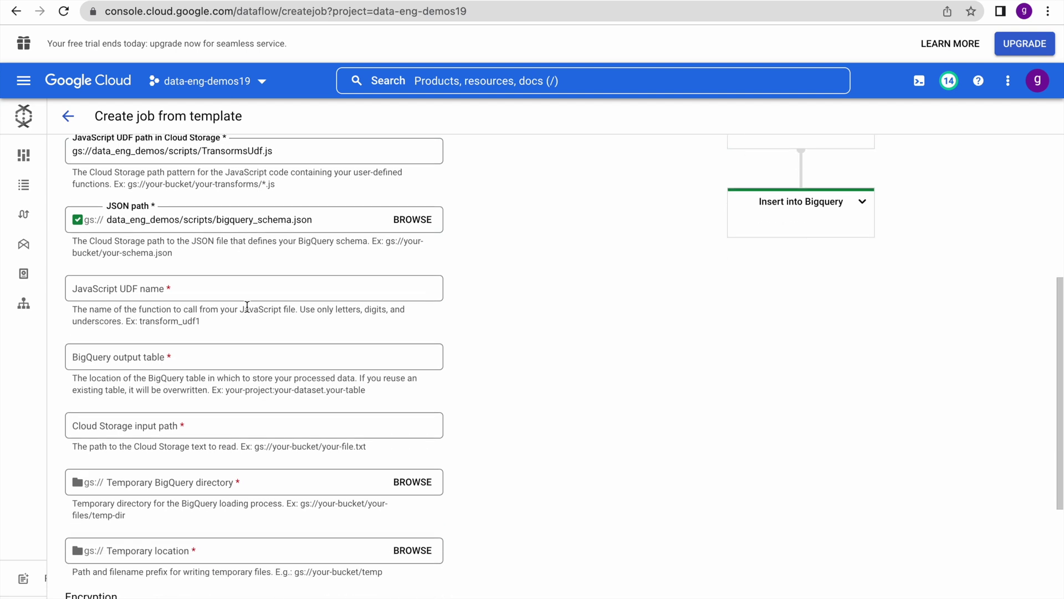
scroll(247, 306, up, 1)
key(super+Tab)
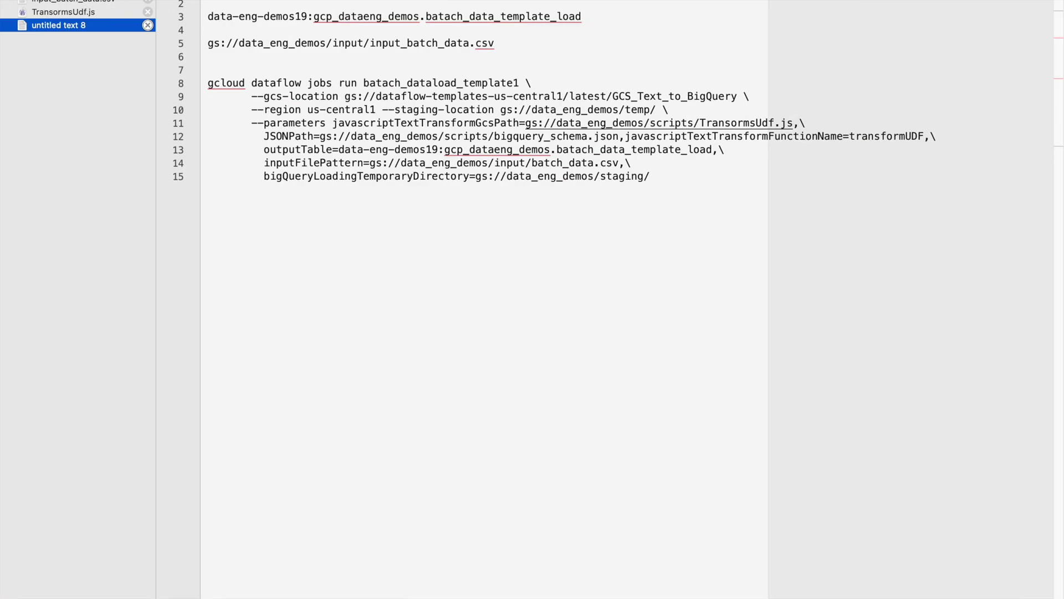
click(82, 0)
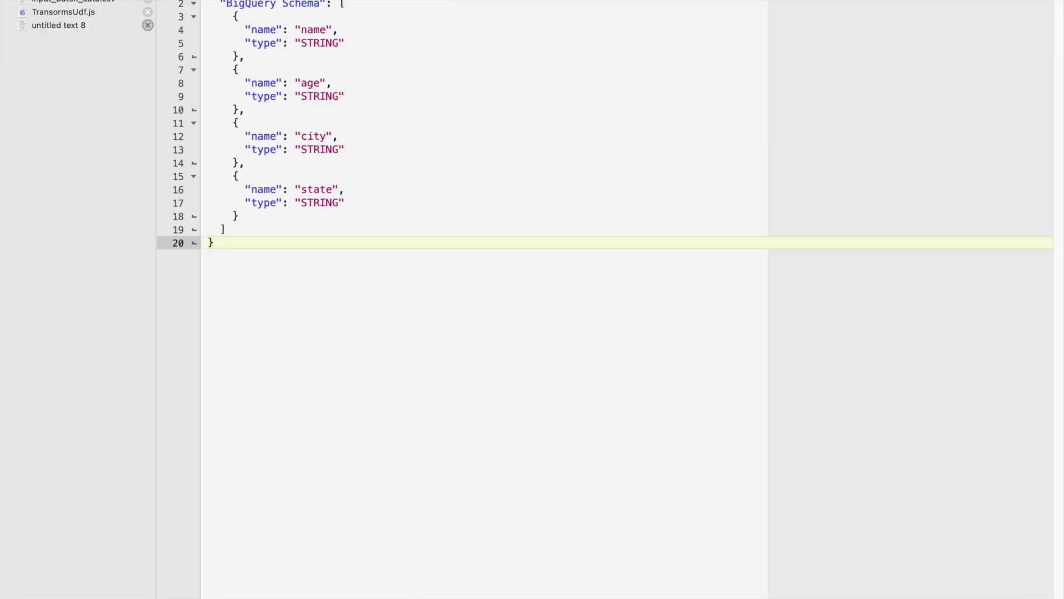
click(78, 13)
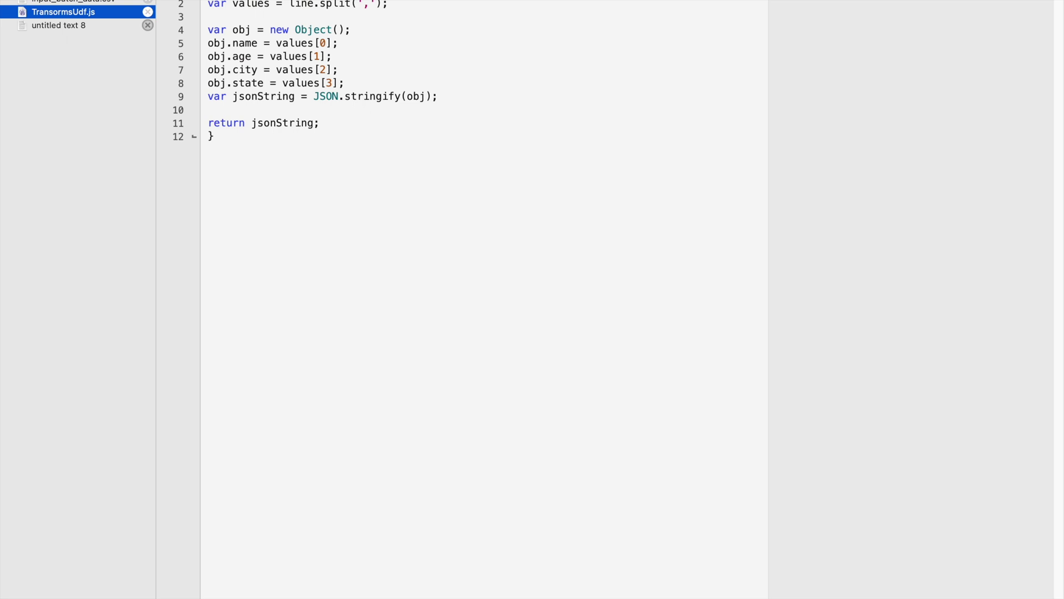
key(super+Tab)
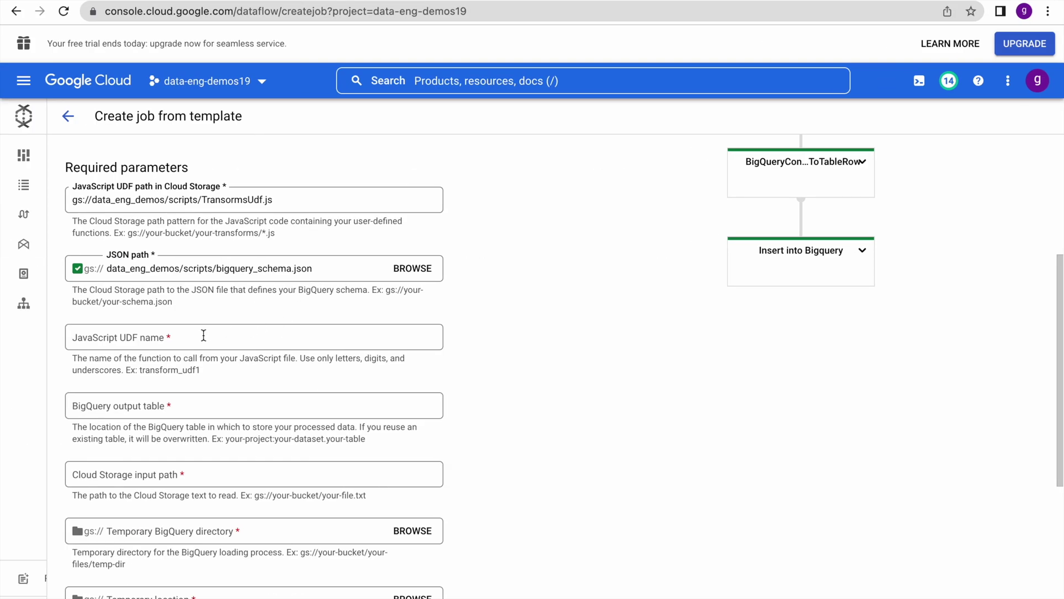
click(203, 336)
text(transformUDF)
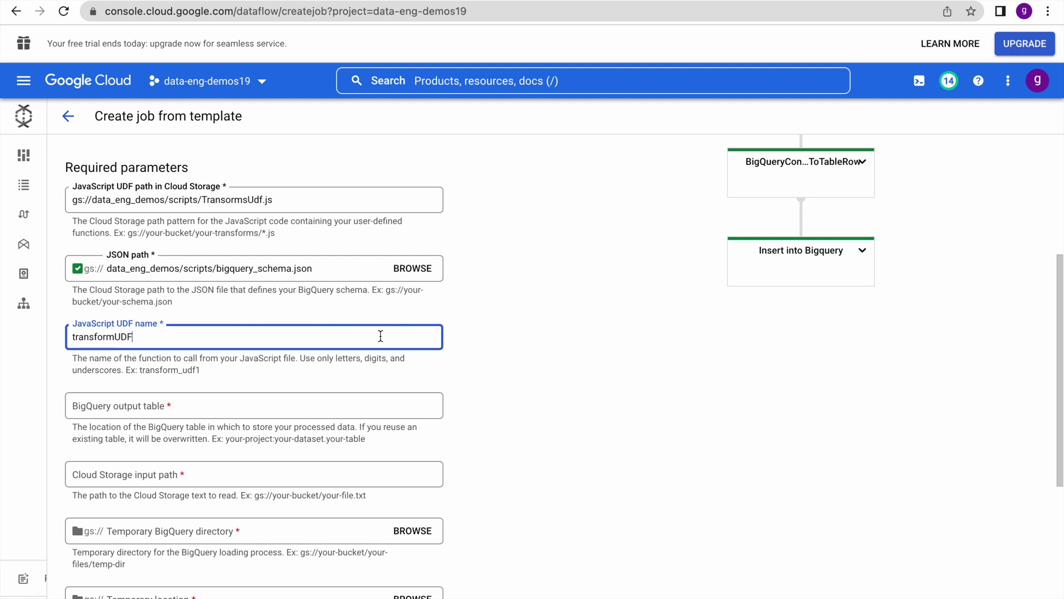
- Copy data-eng-demos19:gcp_dataeng_demos.batach_data_template_load from untitled text 8 in the text editor into the form's BigQuery output table
scroll(480, 377, down, 2)
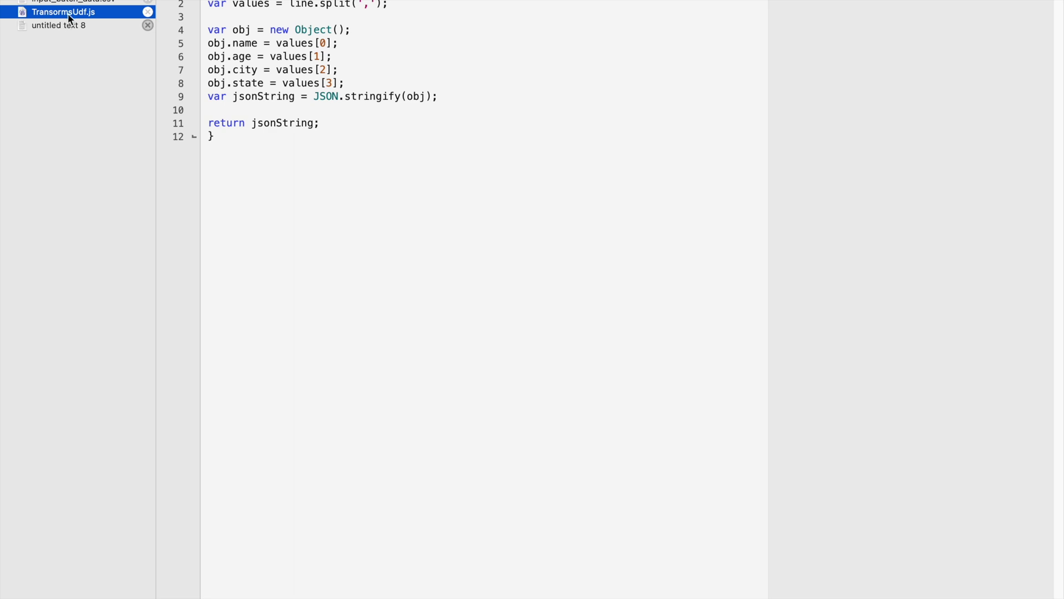
click(68, 25)
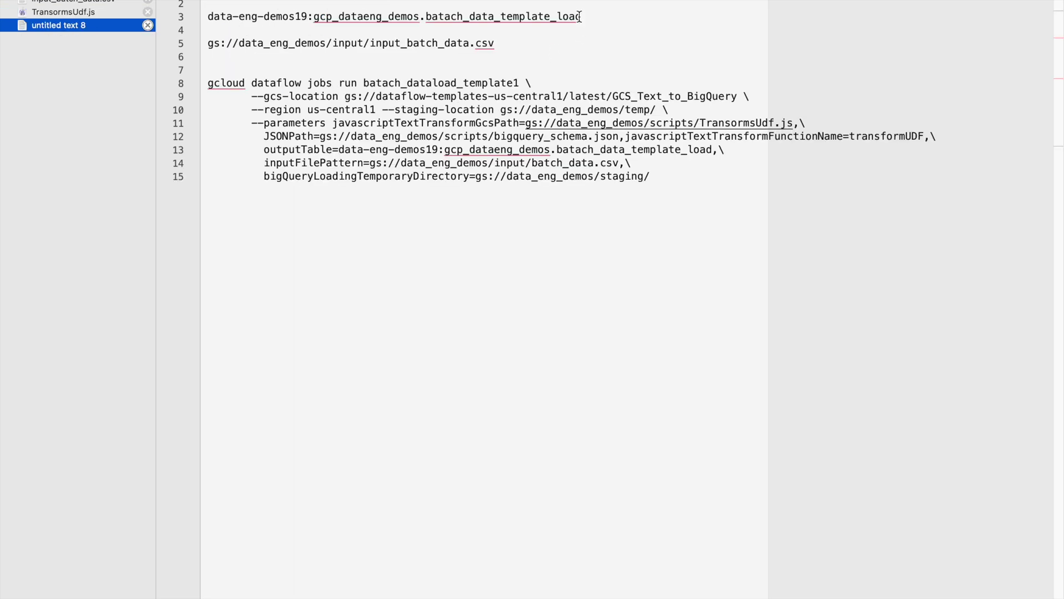
drag(594, 16, 202, 17)
key(ctrl+c)
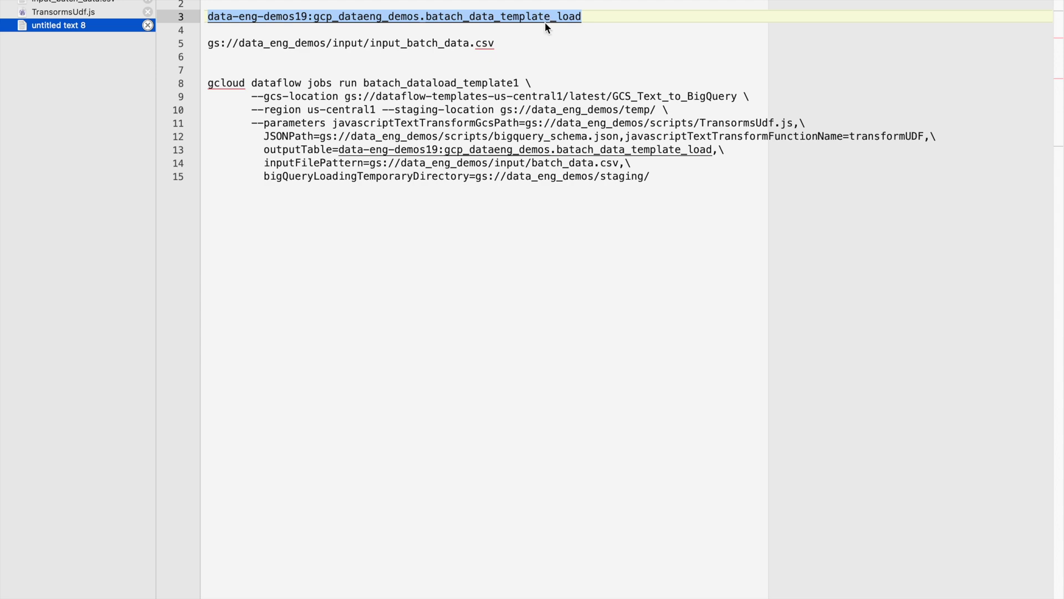
key(super+Tab)
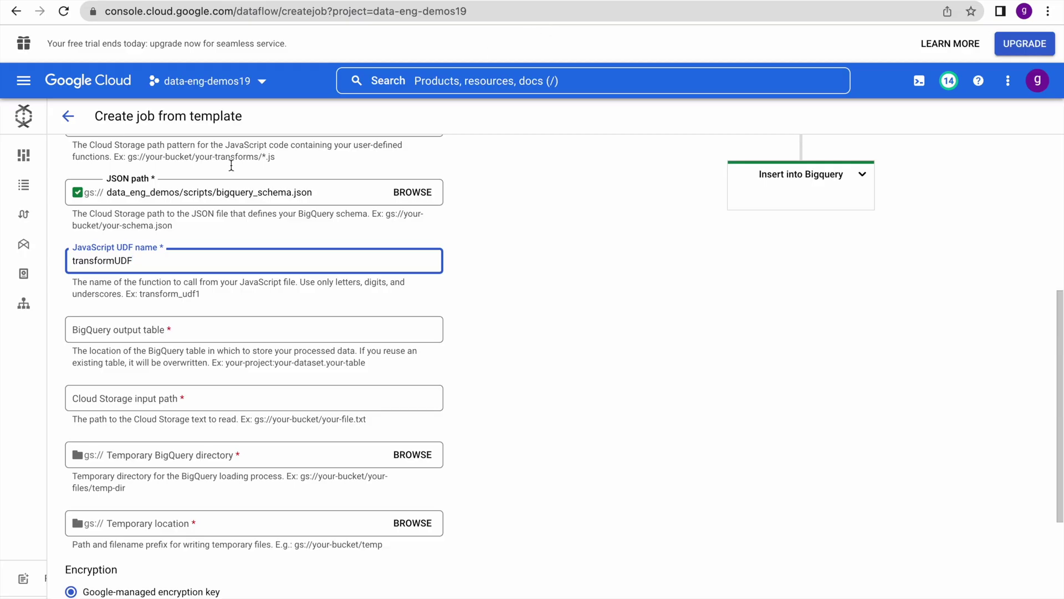
click(153, 328)
key(ctrl+v)
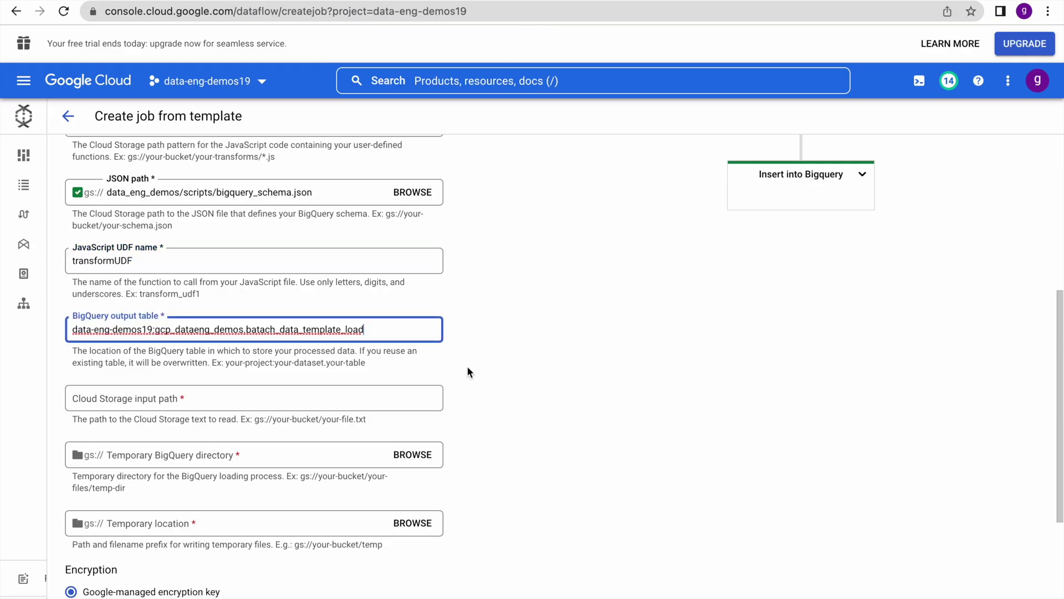
click(526, 380)
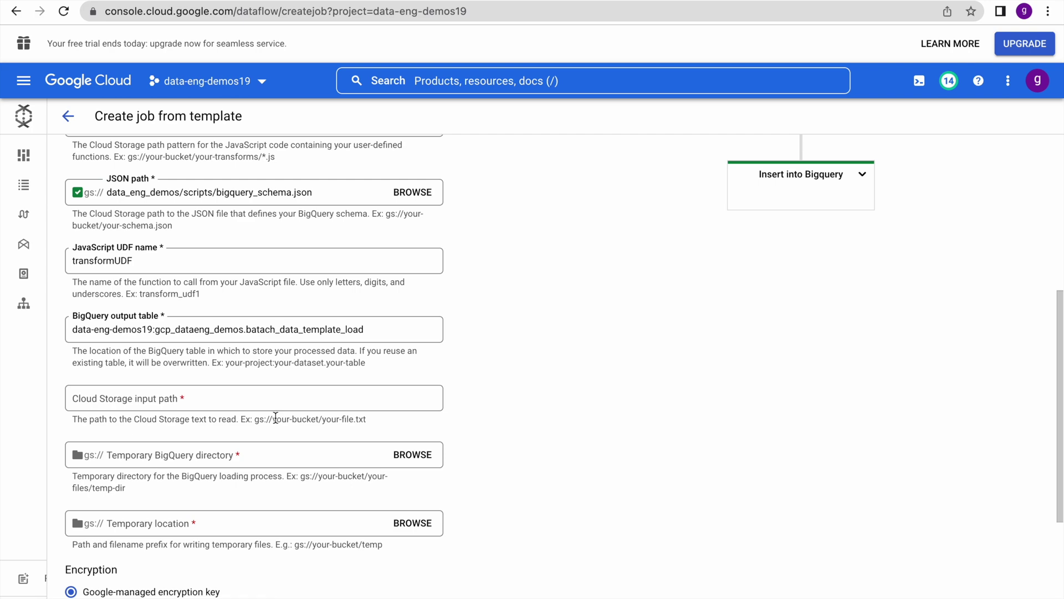
- Check input_batch_data.csv in the text editor and the data_eng_demos bucket, and set the Cloud Storage input path to gs://data_eng_demos/input/input_batch_data.csv
key(super+Tab)
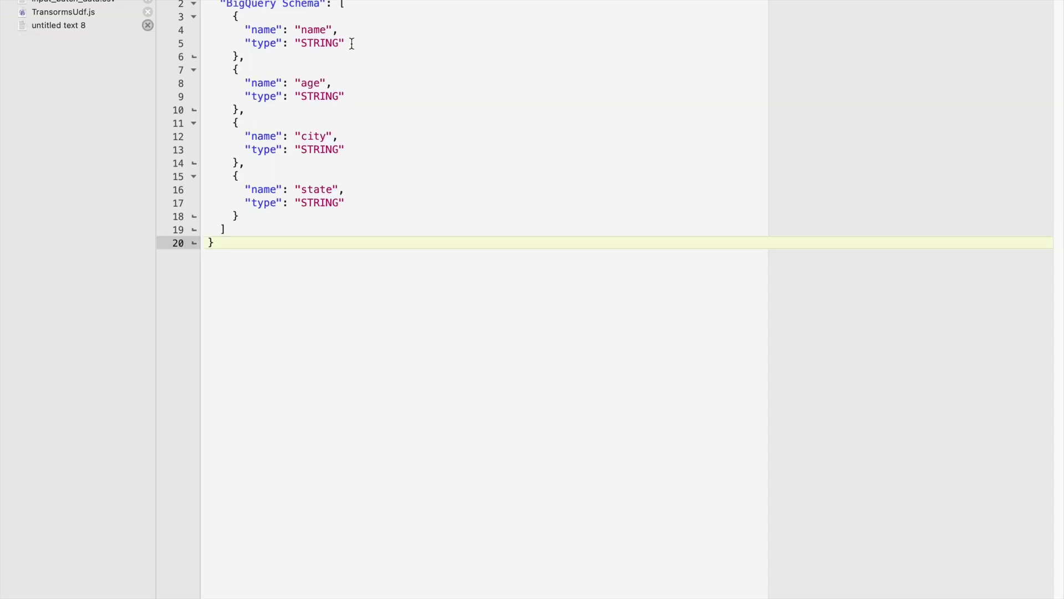
click(82, 3)
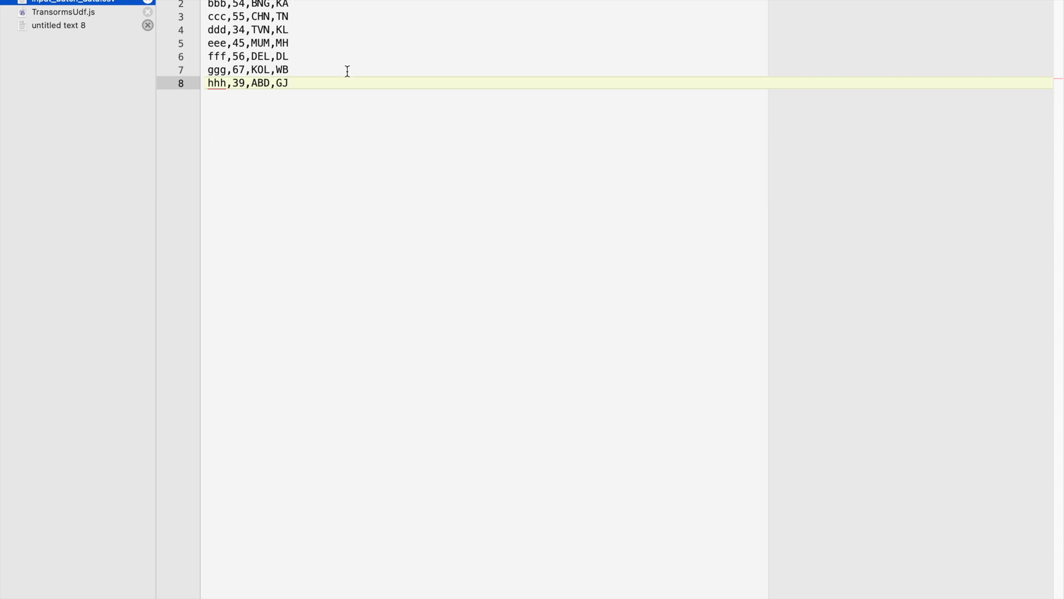
key(super+Tab)
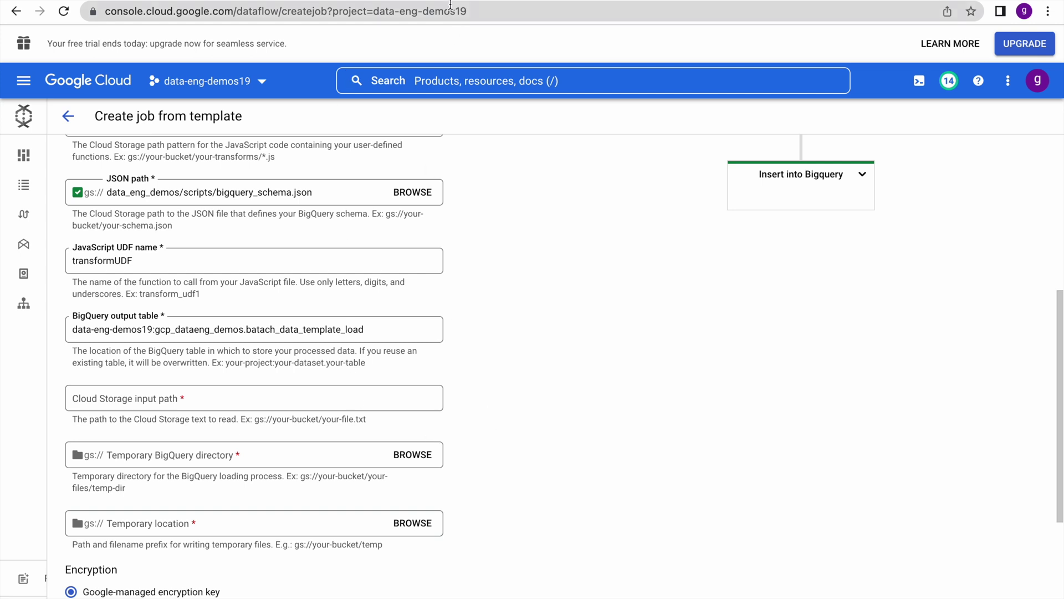
key(ctrl+Tab)
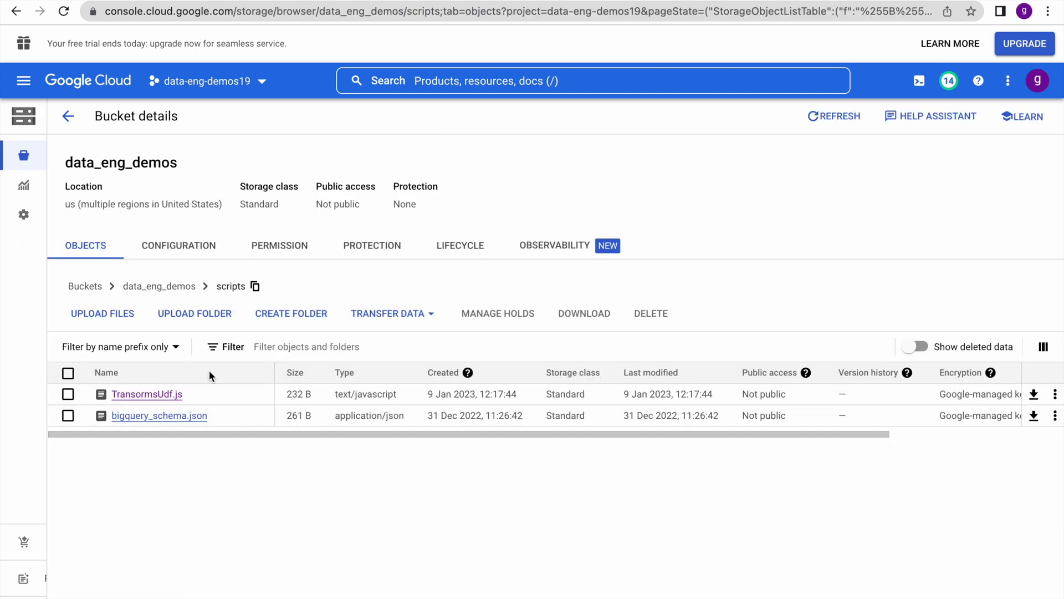
click(159, 286)
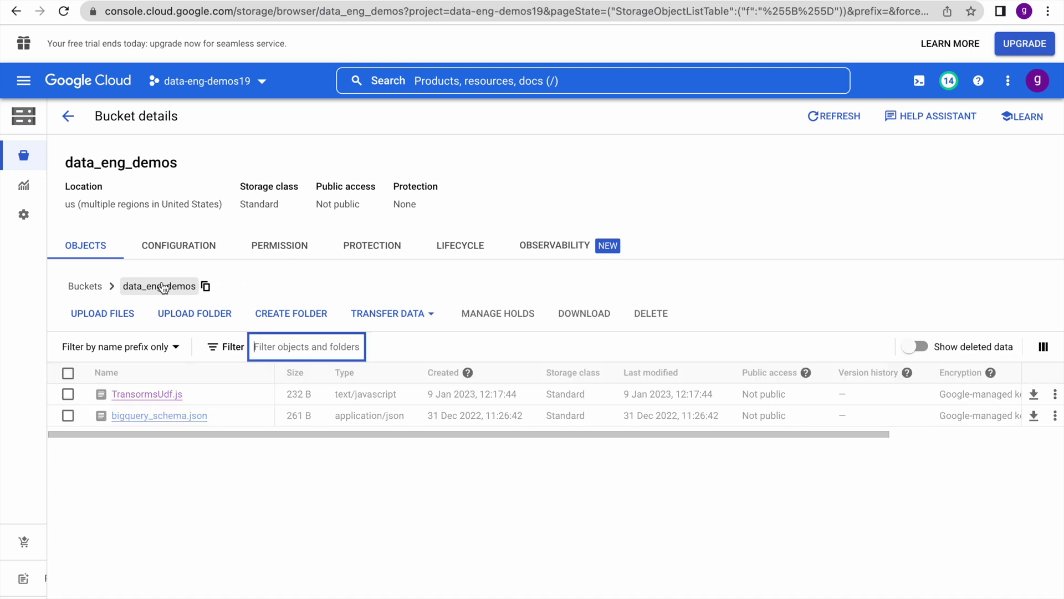
click(128, 395)
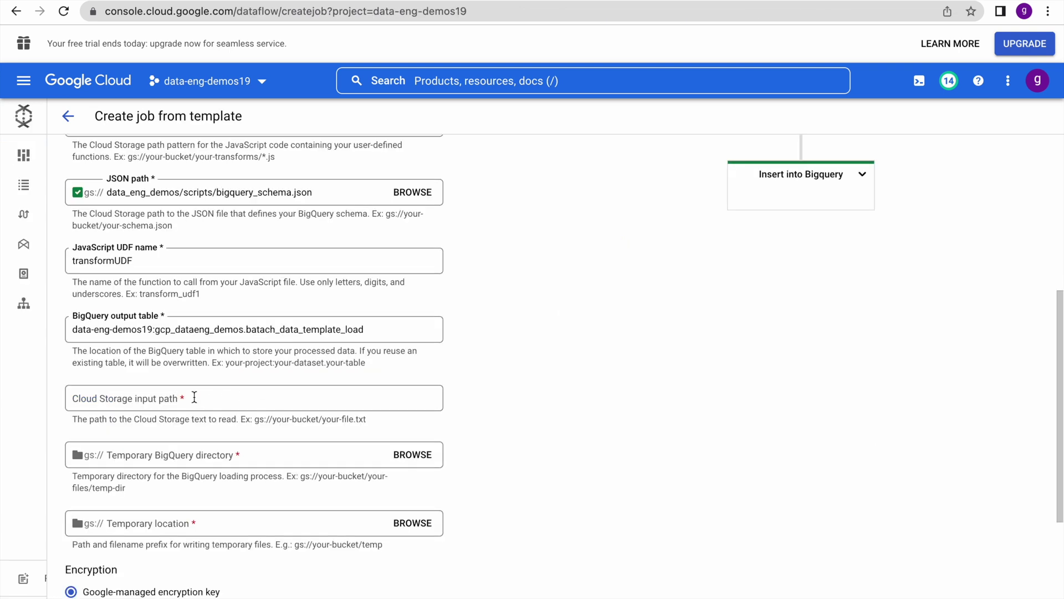
click(194, 397)
text(gs://data_eng_demos/input/input_batch_data.csv)
click(590, 461)
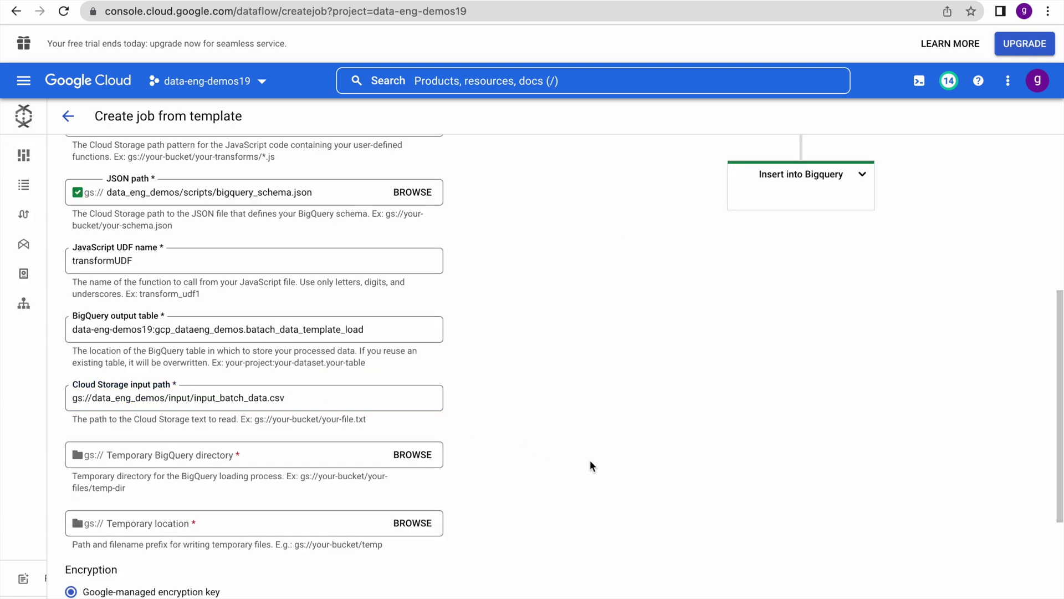
- Set the temporary BigQuery directory to the staging folder in the data_eng_demos bucket
scroll(589, 460, down, 3)
scroll(590, 466, down, 1)
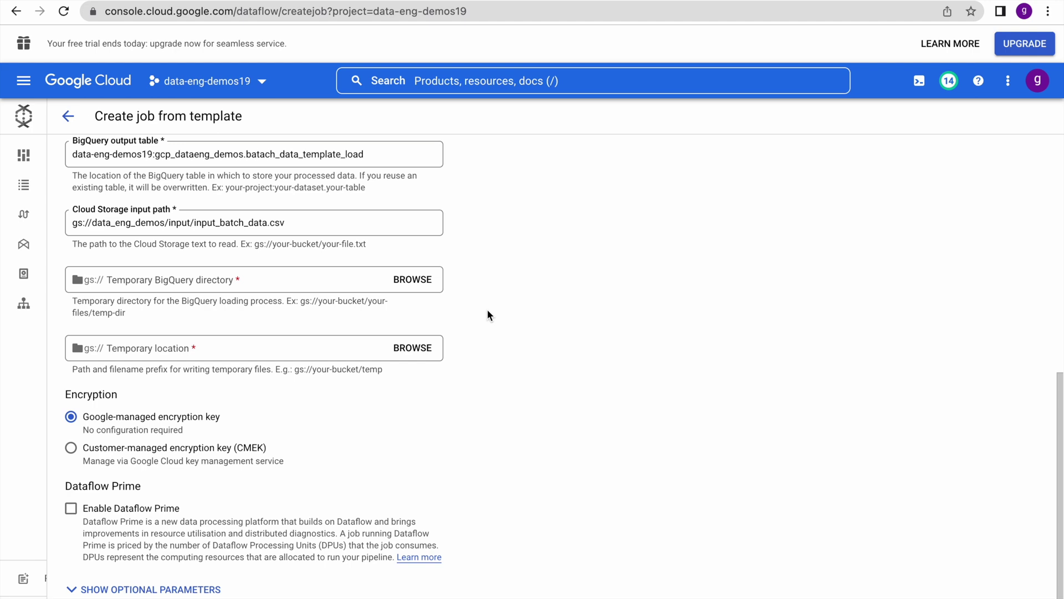
click(426, 285)
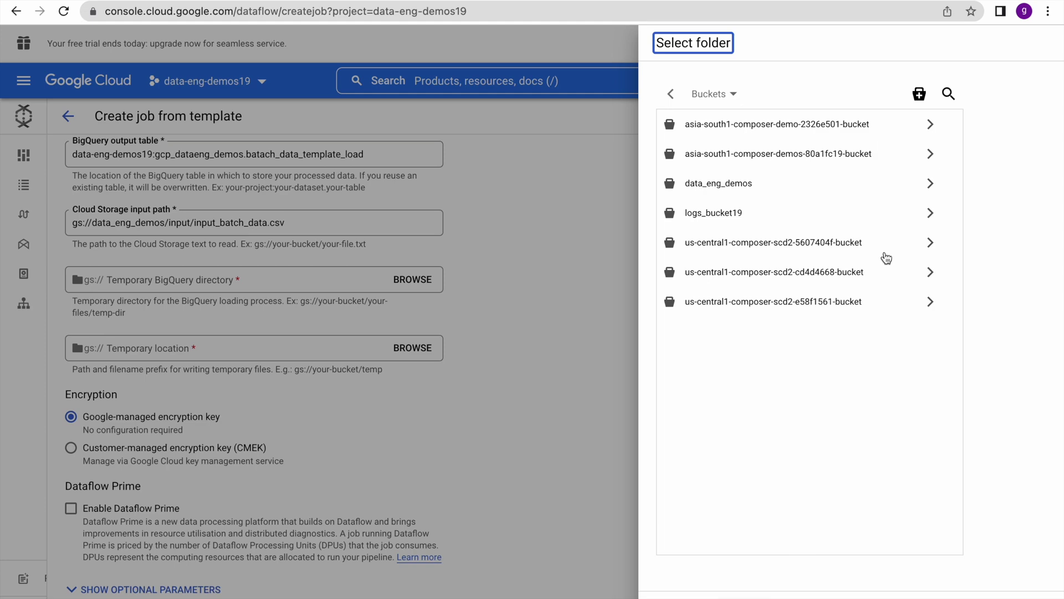
click(728, 186)
click(730, 189)
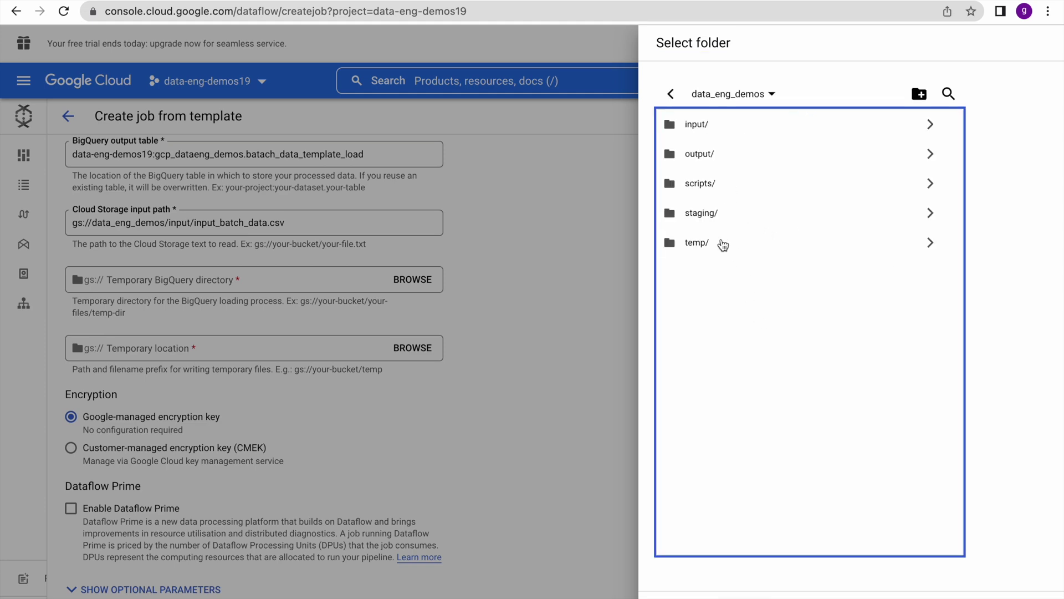
click(703, 218)
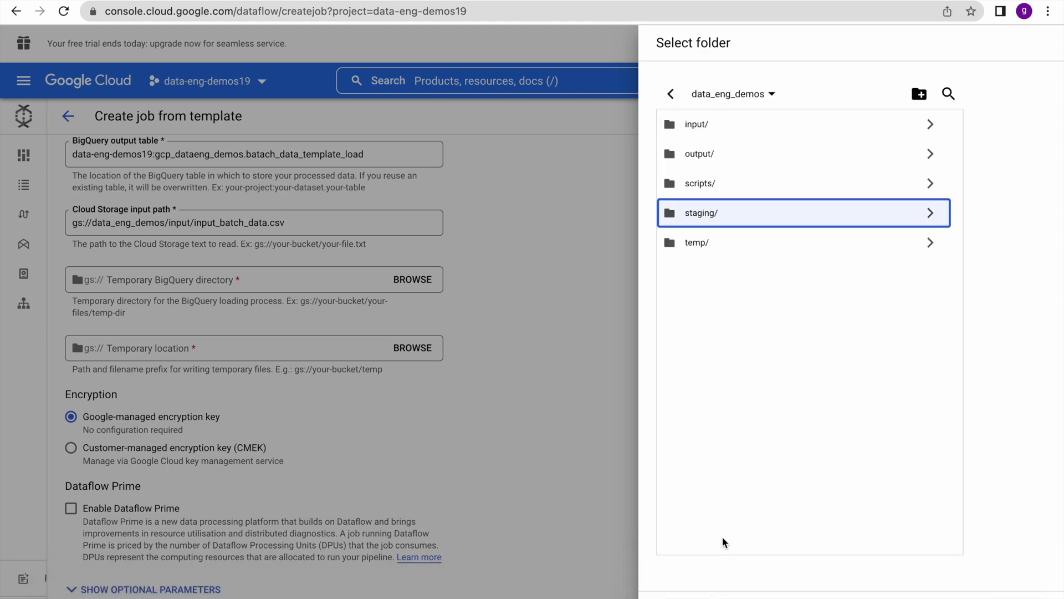
click(715, 579)
- Set the temporary location to the temp folder in the data_eng_demos bucket
click(413, 348)
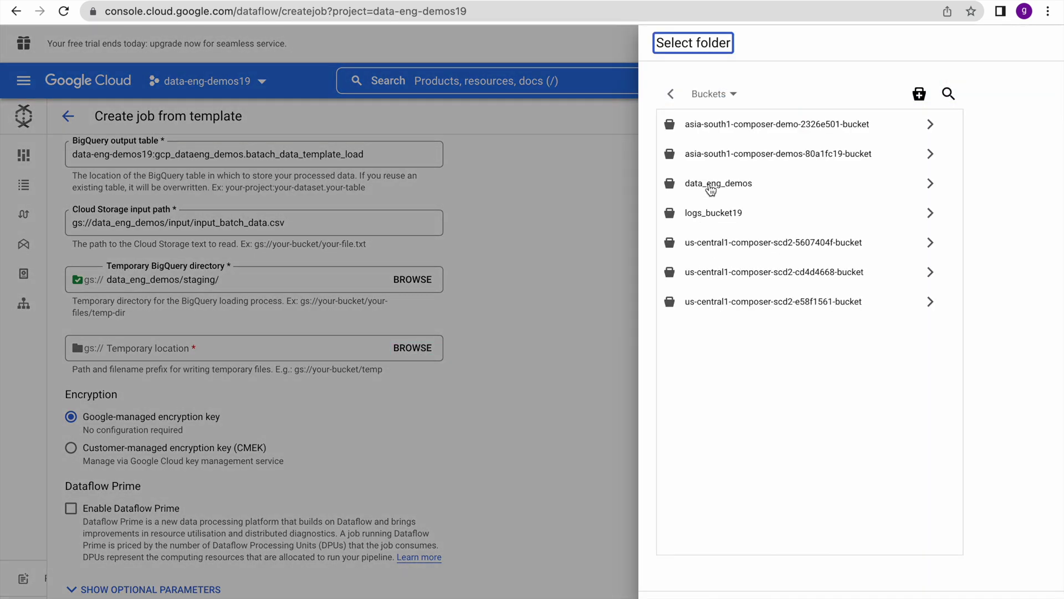
click(711, 187)
click(703, 244)
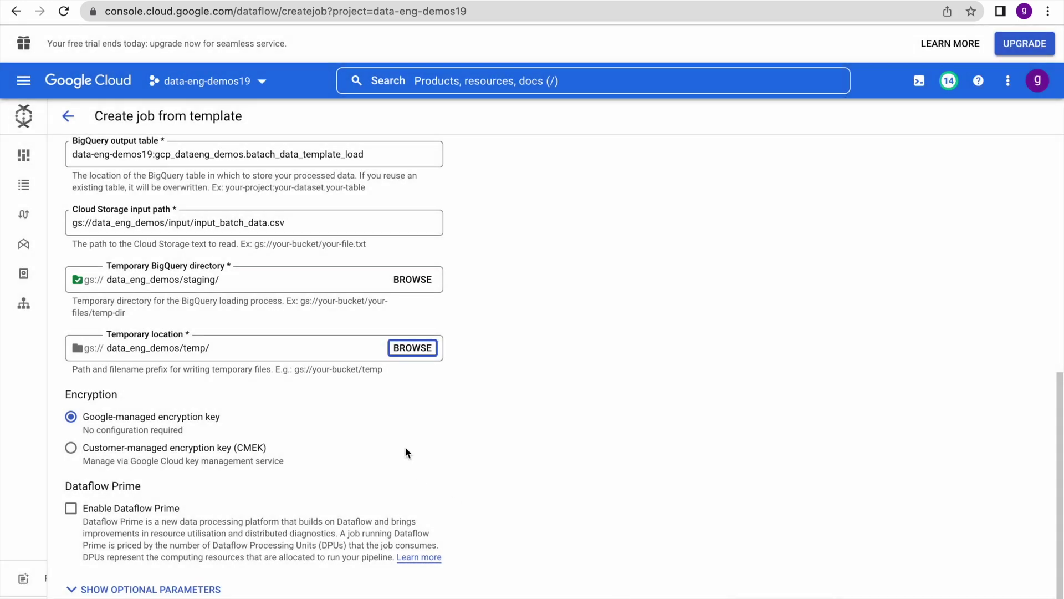
- Review the completed job form, keeping the Google-managed encryption key, and run the Dataflow job
scroll(524, 419, down, 1)
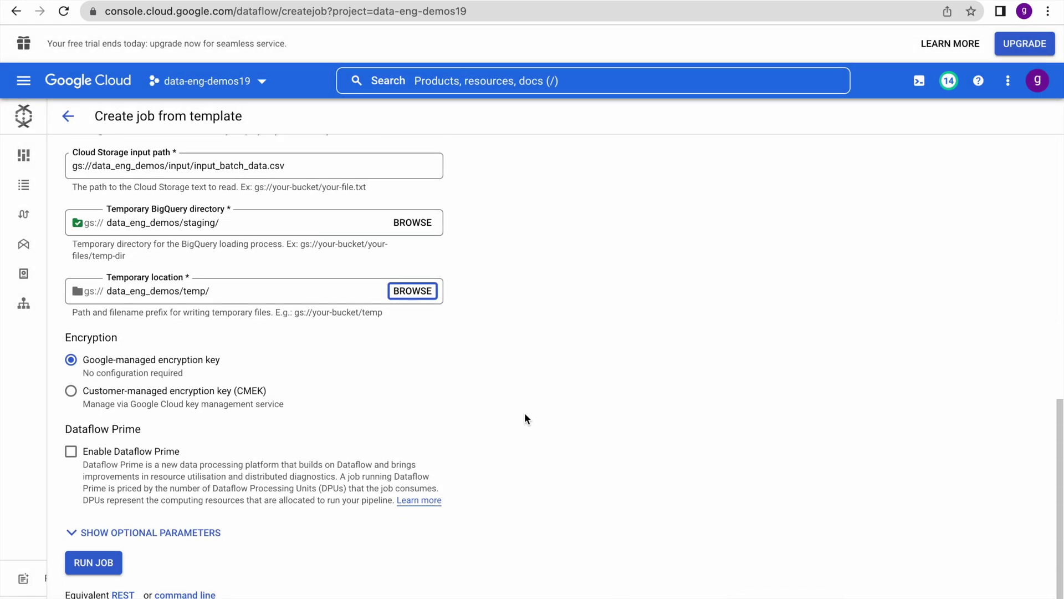
scroll(316, 378, up, 10)
scroll(317, 378, down, 2)
scroll(316, 374, down, 8)
click(102, 563)
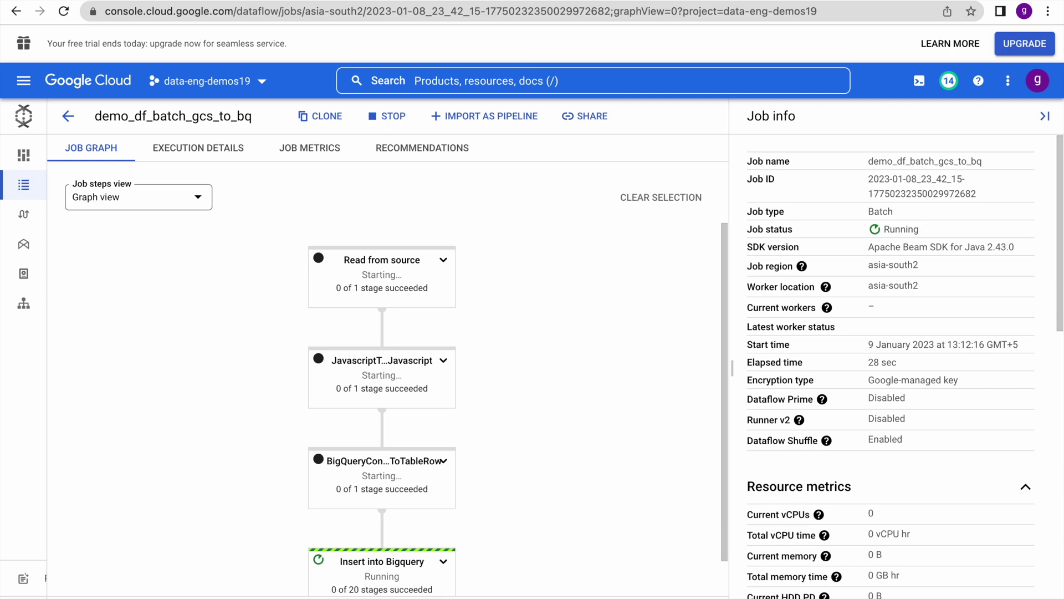
- Monitor the progress of each stage in the job graph of demo_df_batch_gcs_to_bq, from Read from source to Insert into Bigquery
mouse_move(272, 1)
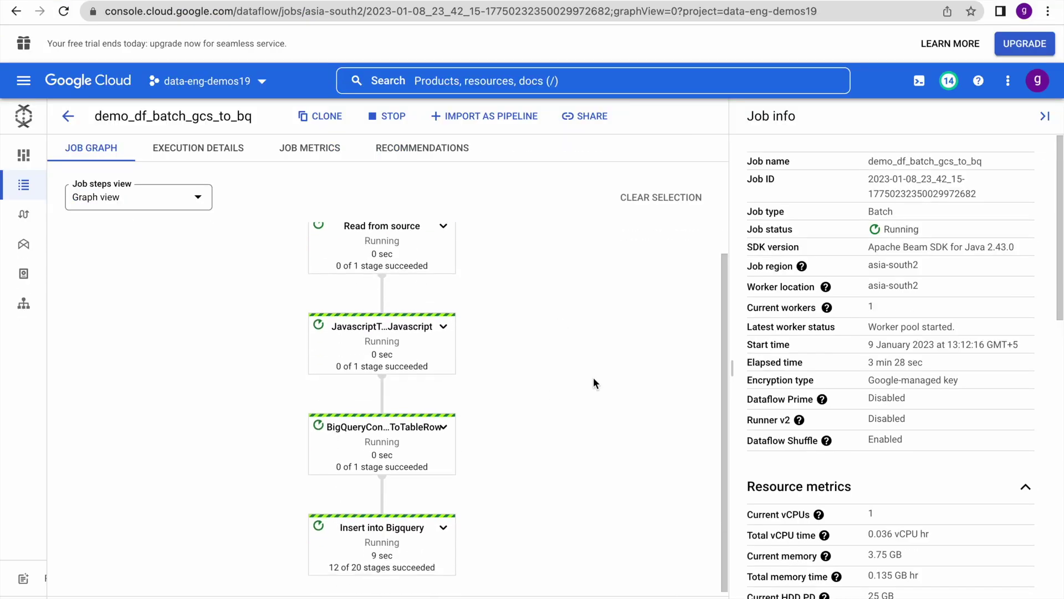
scroll(594, 378, up, 1)
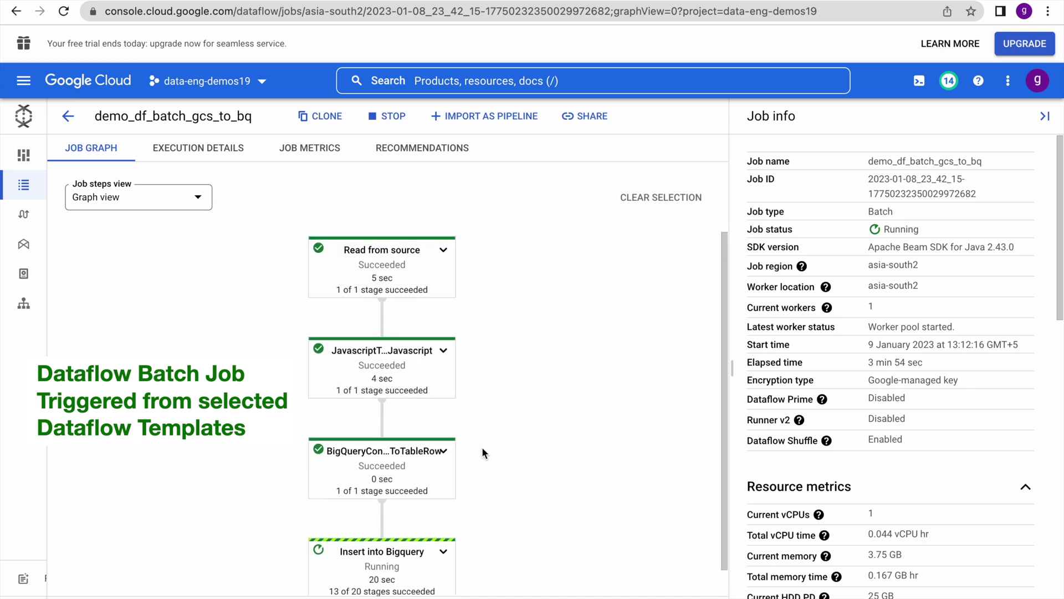
scroll(481, 447, down, 1)
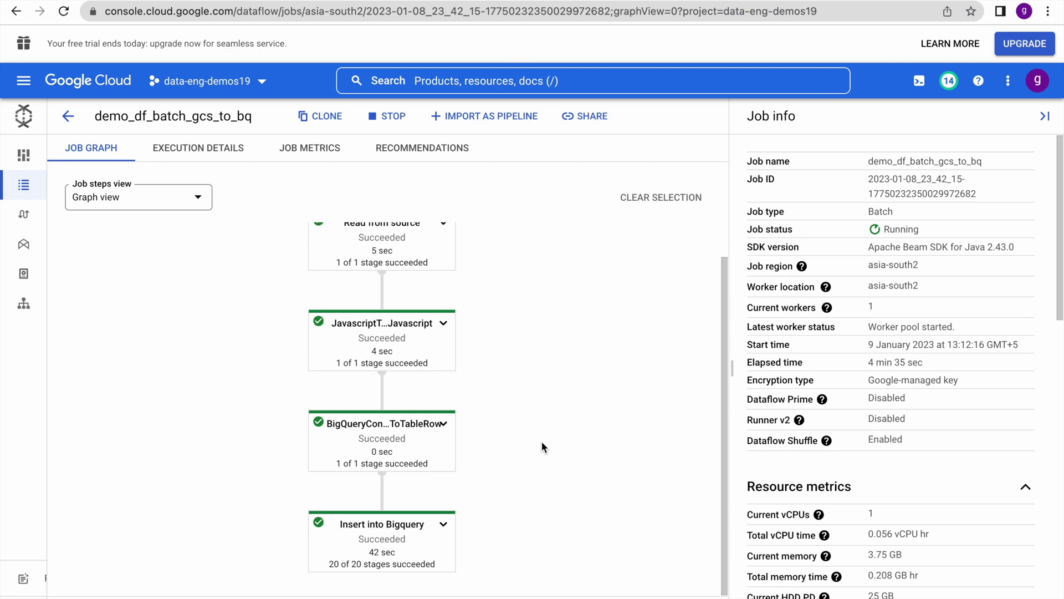
- Switch to the text editor and open input_batch_data.csv to review the source rows for the load
scroll(542, 447, up, 1)
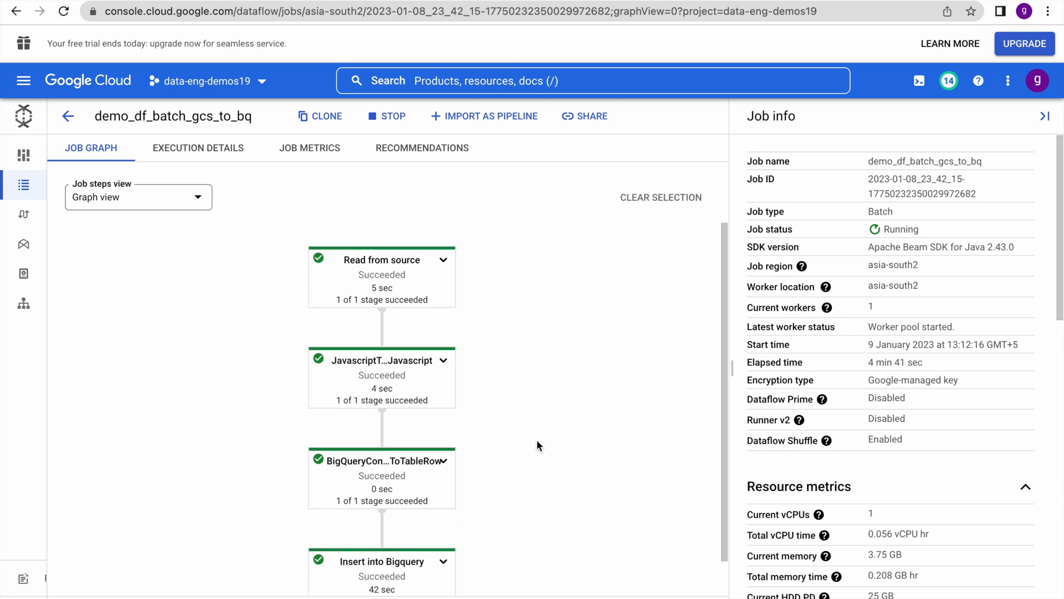
key(super+Tab)
key(super+Tab)
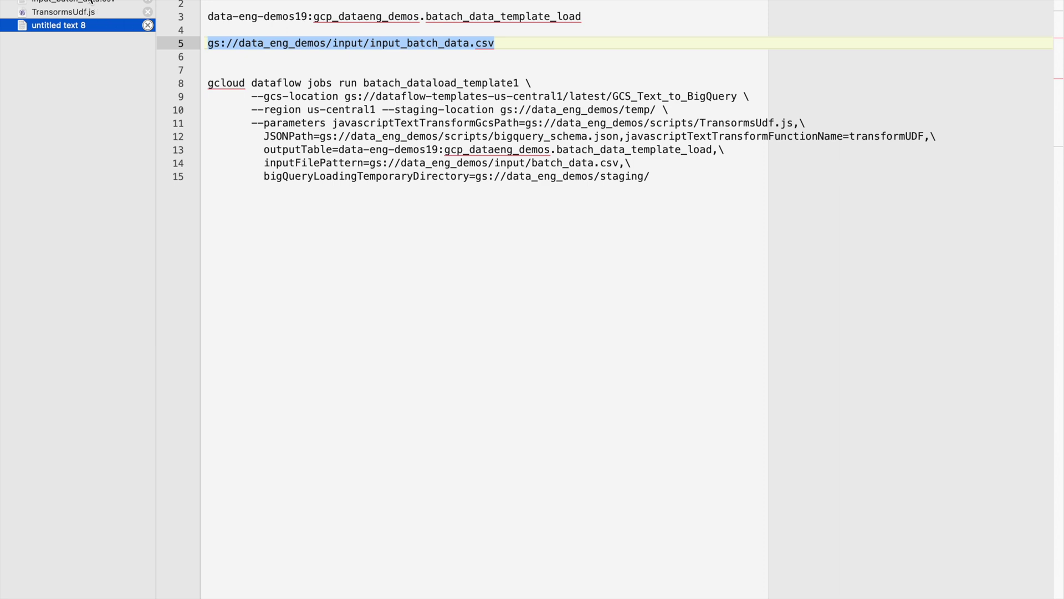
click(97, 2)
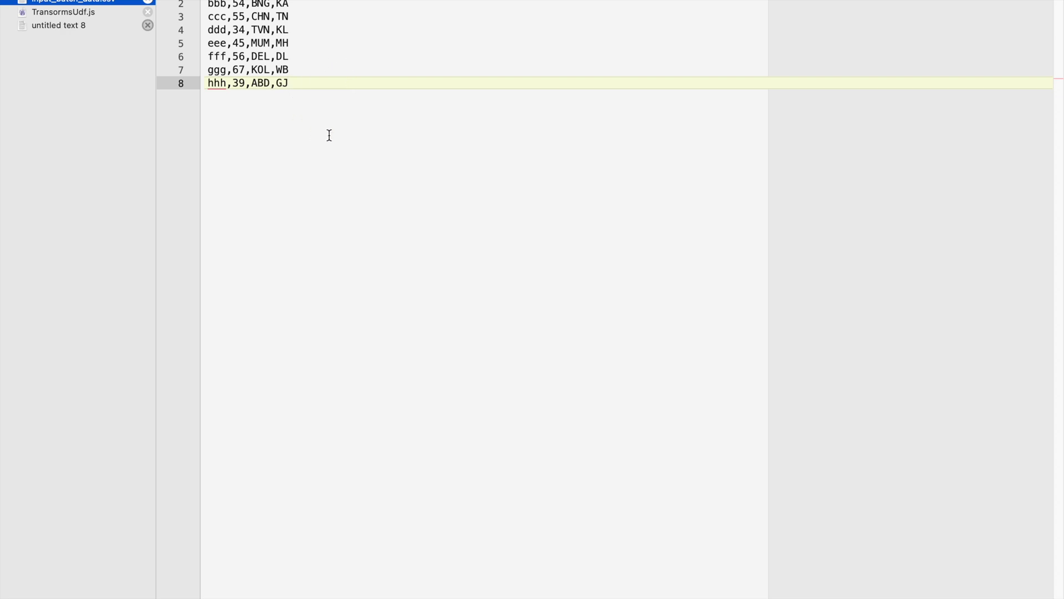
- Switch to the BigQuery workspace in the browser, reload it, and expand data-eng-demos19 and gcp_dataeng_demos, widening the explorer to show full table names
key(super+Tab)
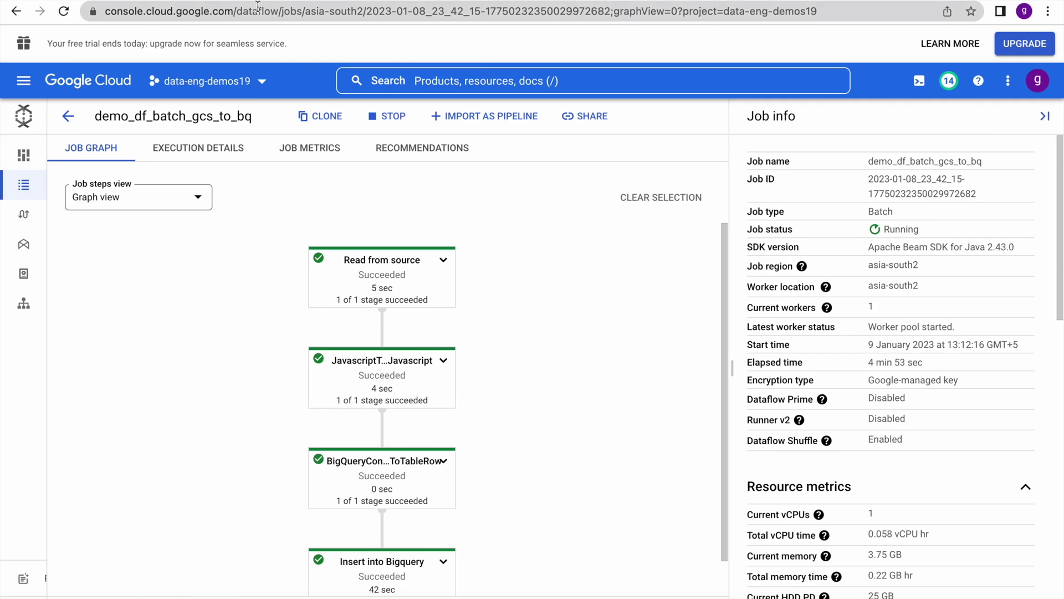
click(191, 2)
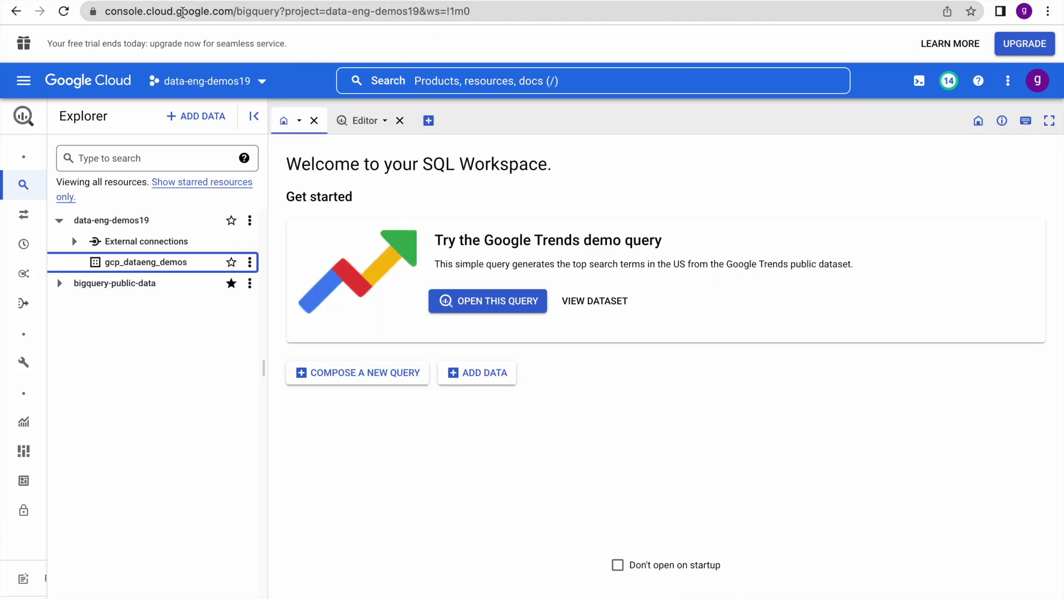
click(64, 12)
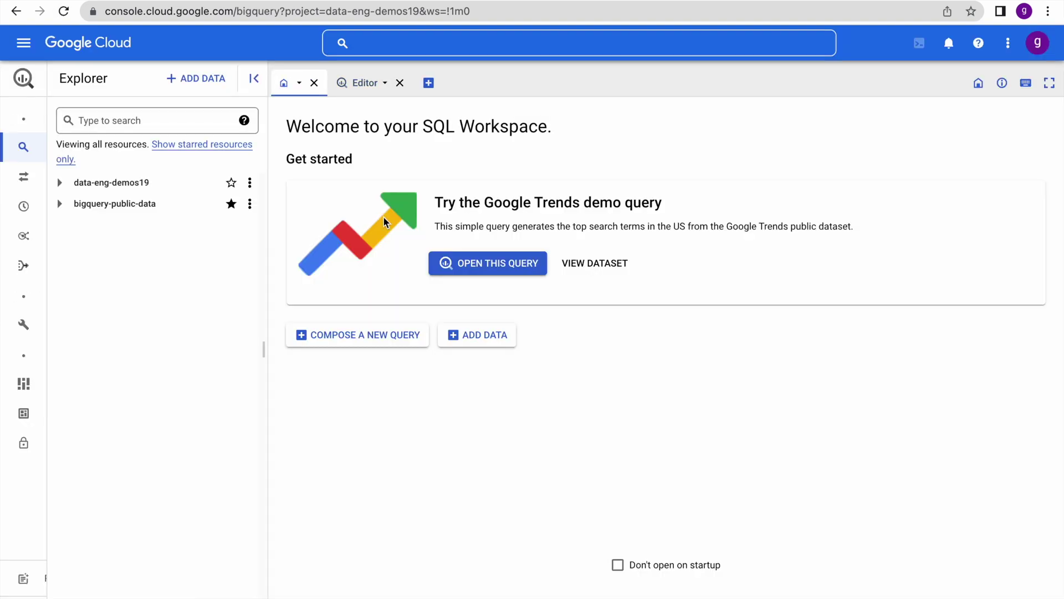
click(60, 182)
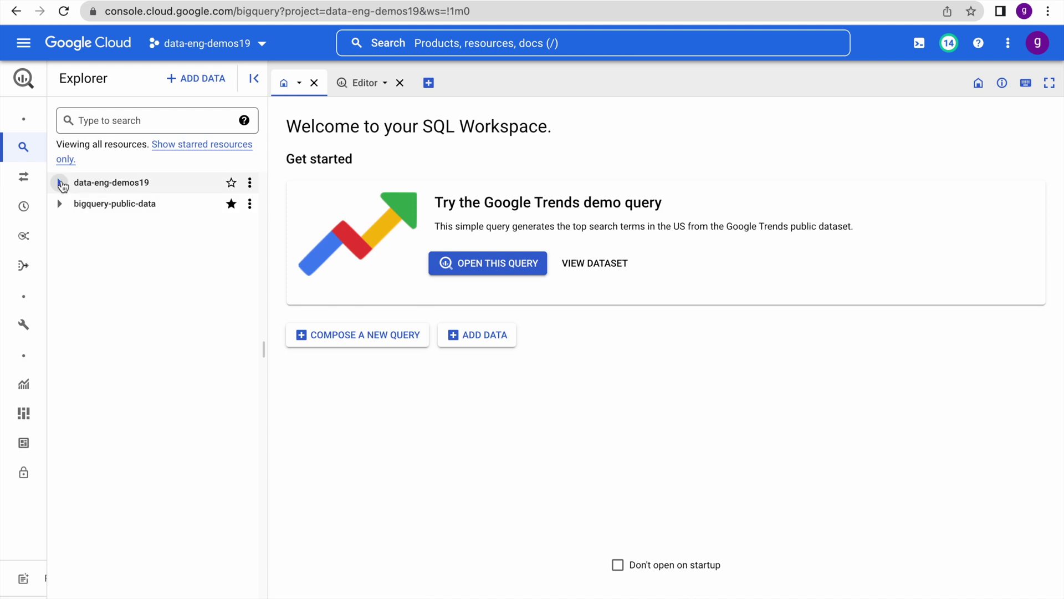
click(74, 262)
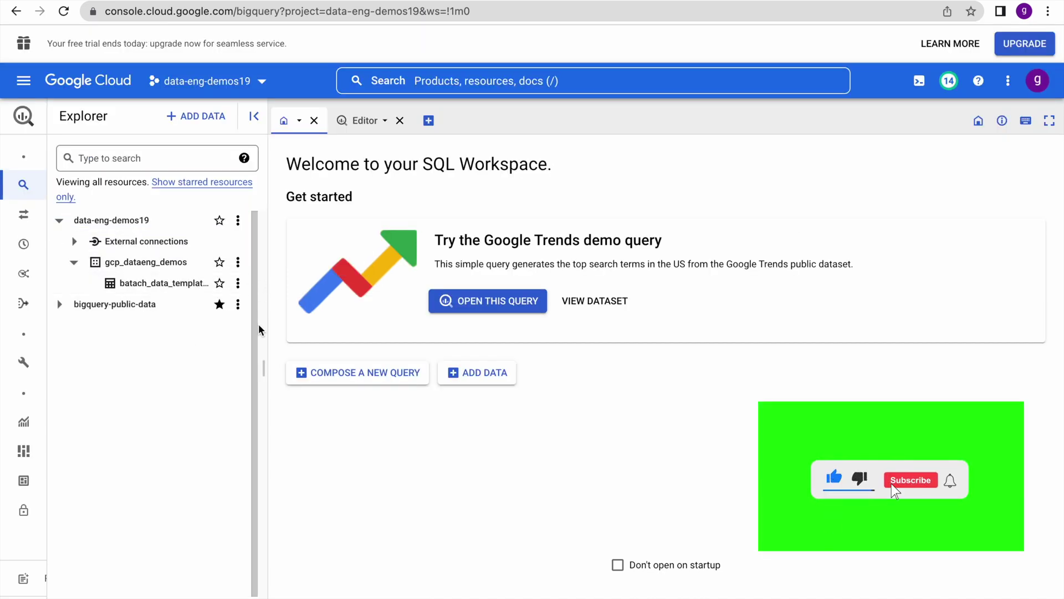
drag(265, 362, 347, 361)
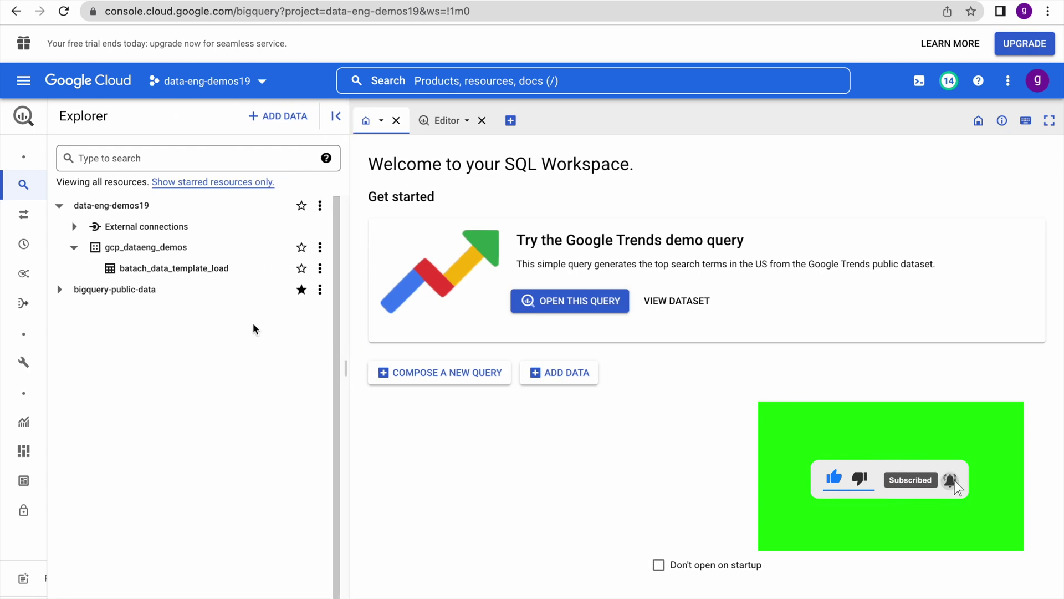
- Check the target table name batach_data_template_load in the untitled text 8 notes in the text editor
key(super+Tab)
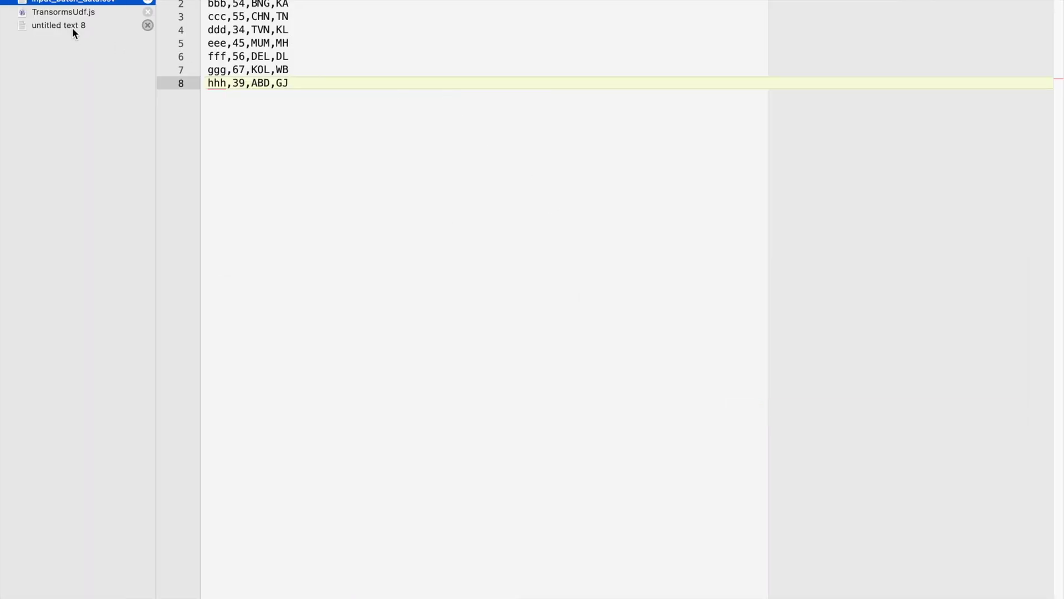
click(72, 27)
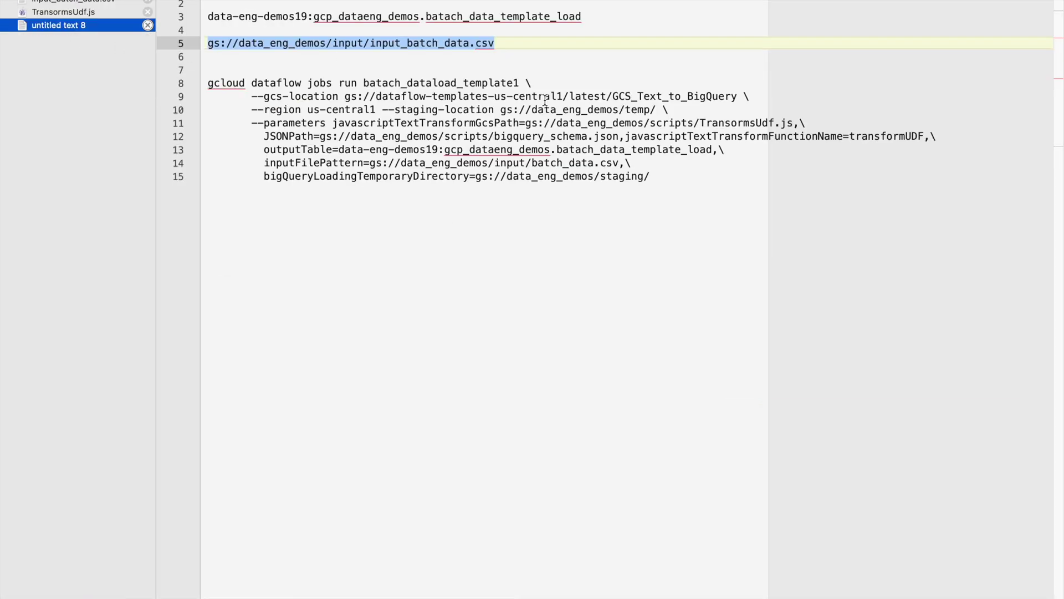
click(516, 58)
double_click(519, 18)
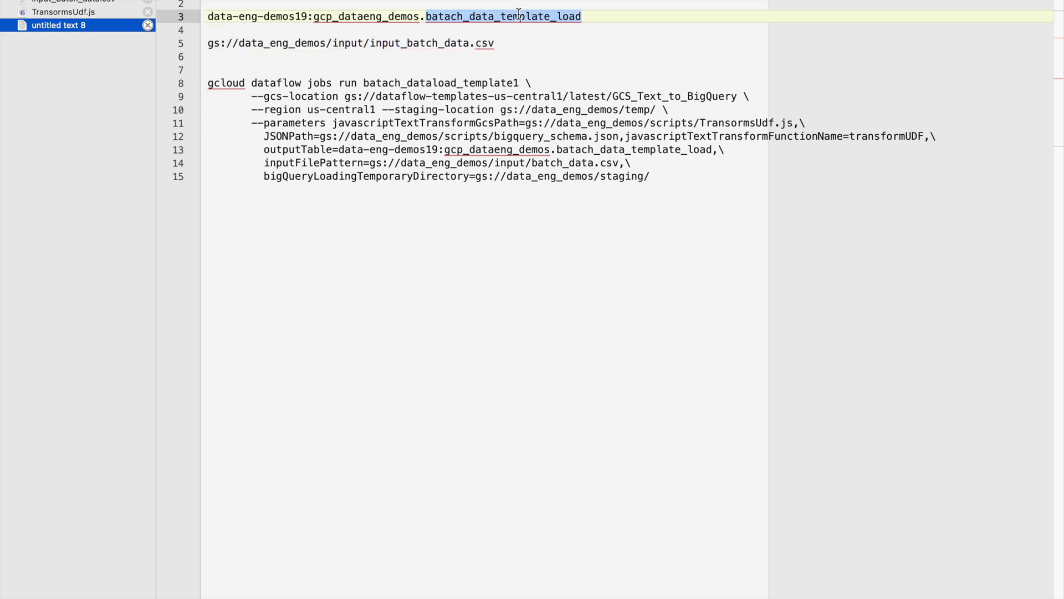
- Return to BigQuery, open the batach_data_template_load table and preview its loaded rows
key(super+Tab)
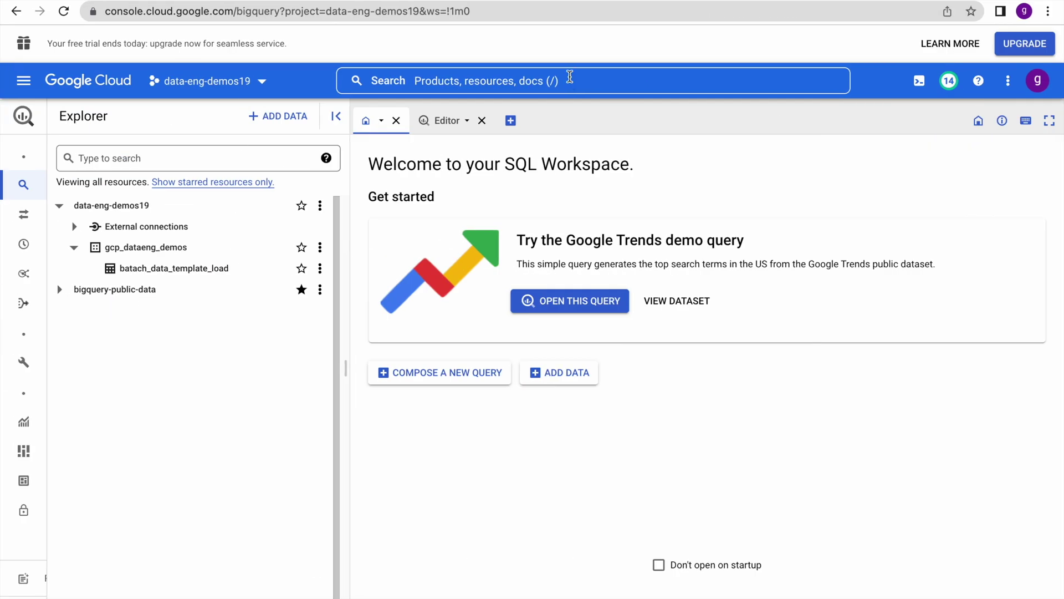
click(201, 275)
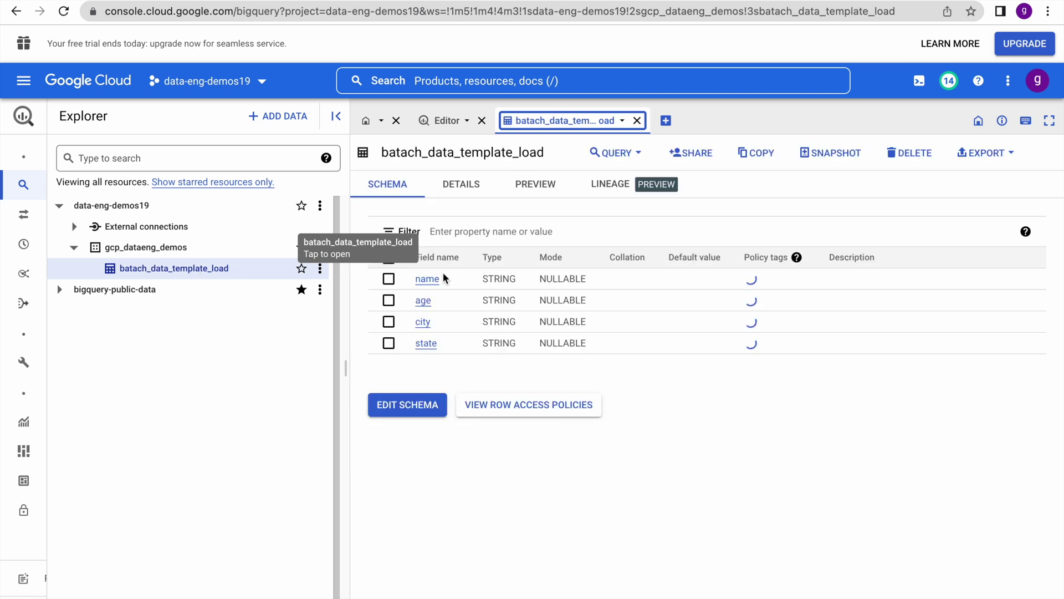
click(543, 187)
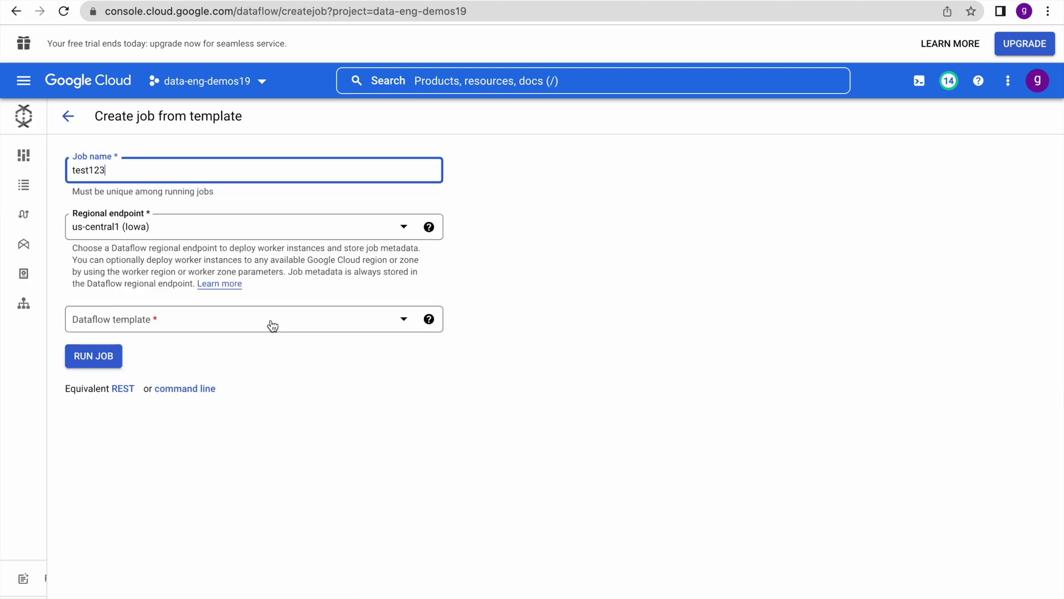
- Browse the available Dataflow templates for the test123 job, through the Datastream, Kafka and Pub/Sub options, and close the list without choosing one
click(270, 322)
scroll(496, 503, down, 5)
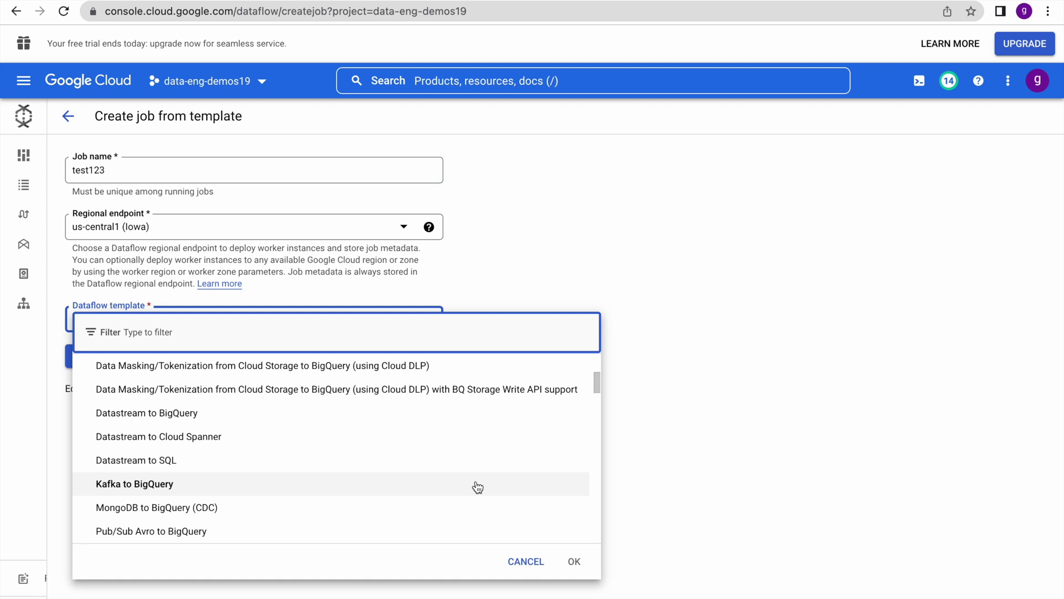
scroll(478, 487, up, 1)
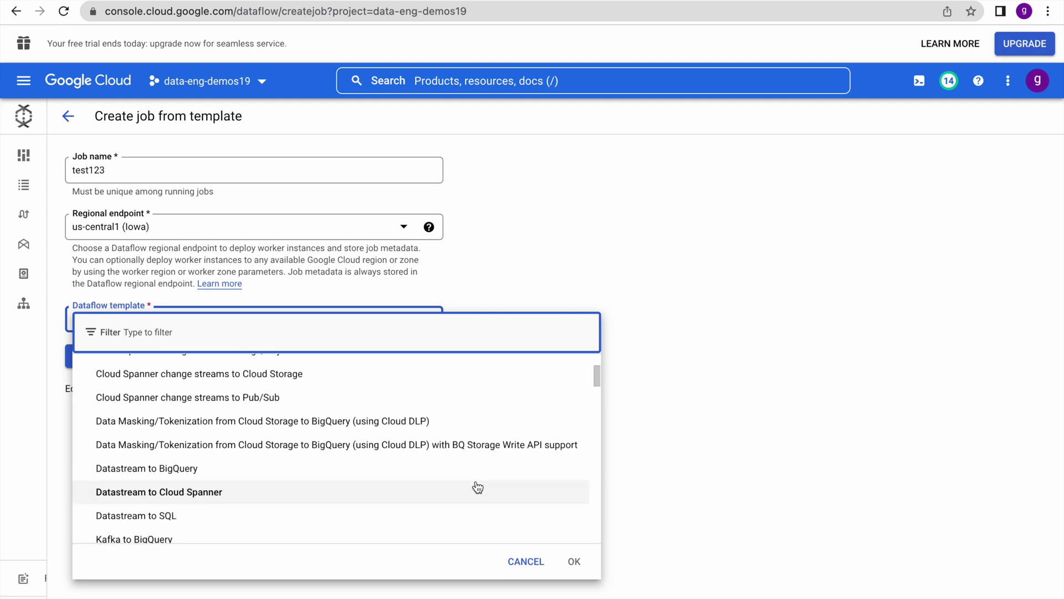
scroll(478, 487, down, 1)
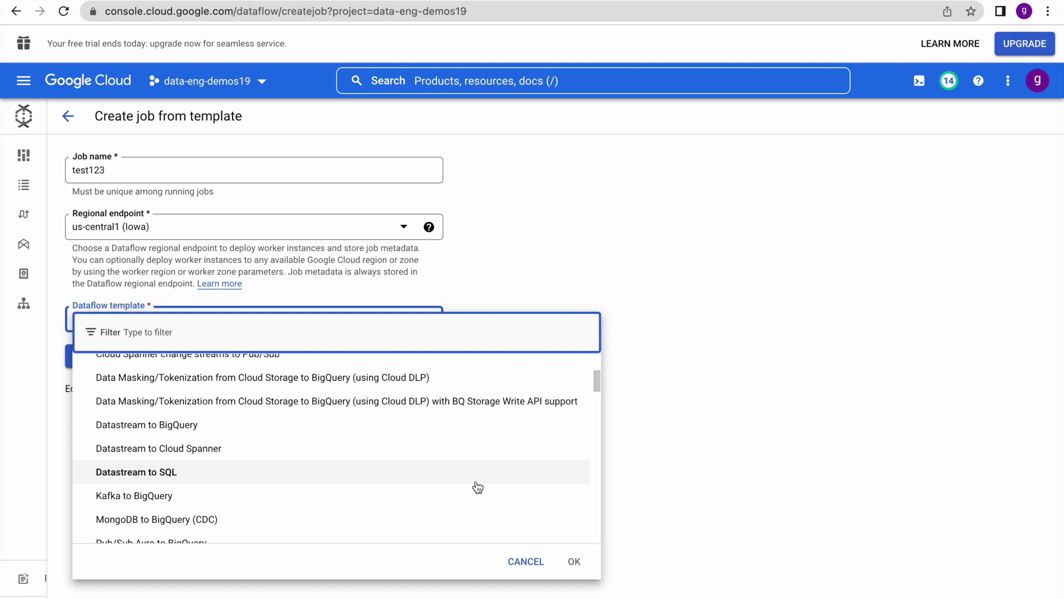
scroll(478, 487, down, 1)
scroll(478, 487, down, 1)
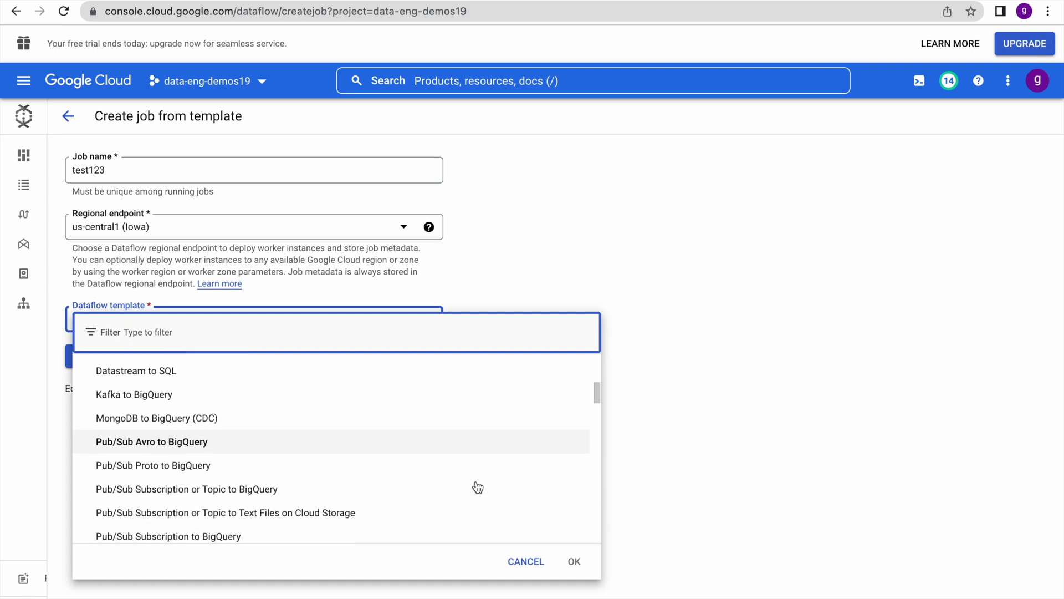
scroll(478, 488, down, 1)
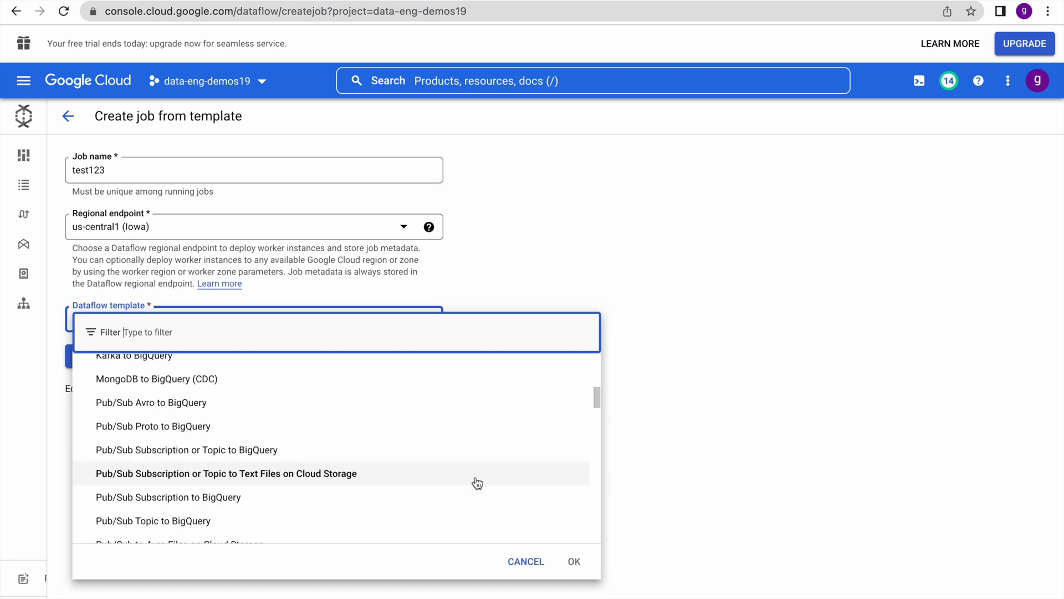
scroll(477, 483, down, 3)
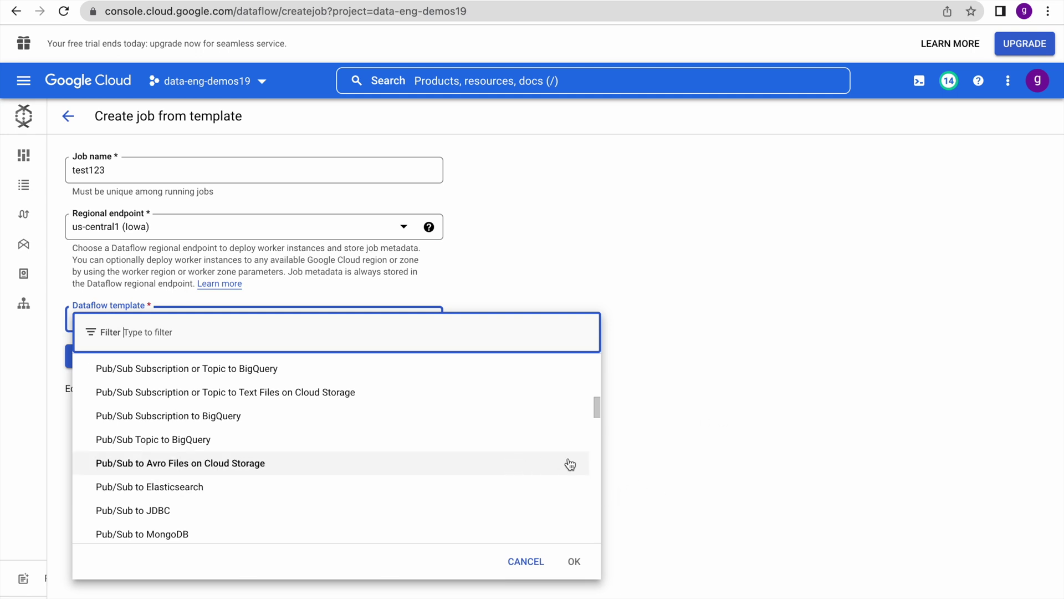
click(753, 456)
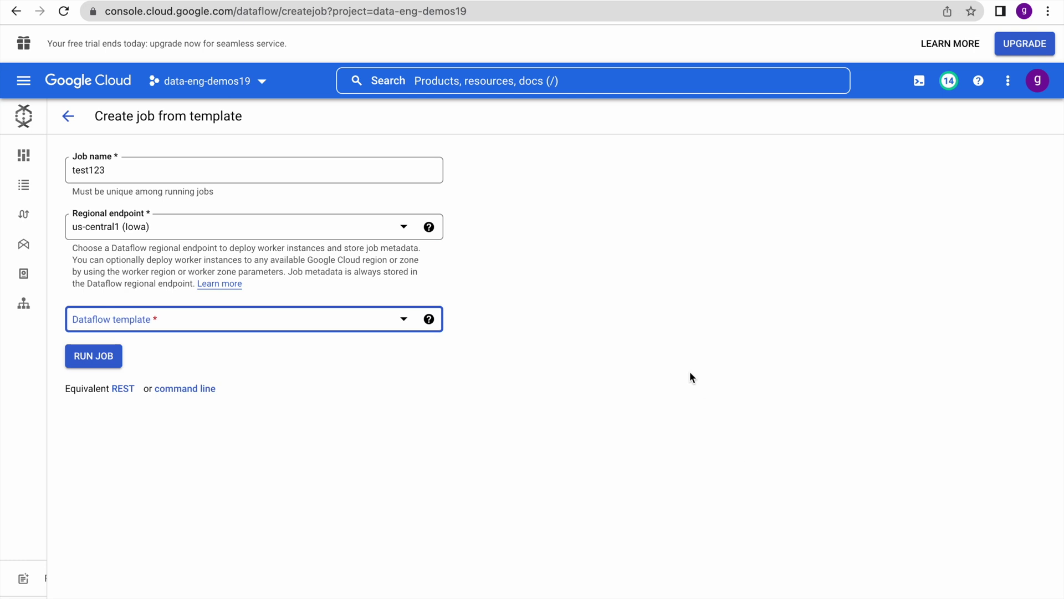